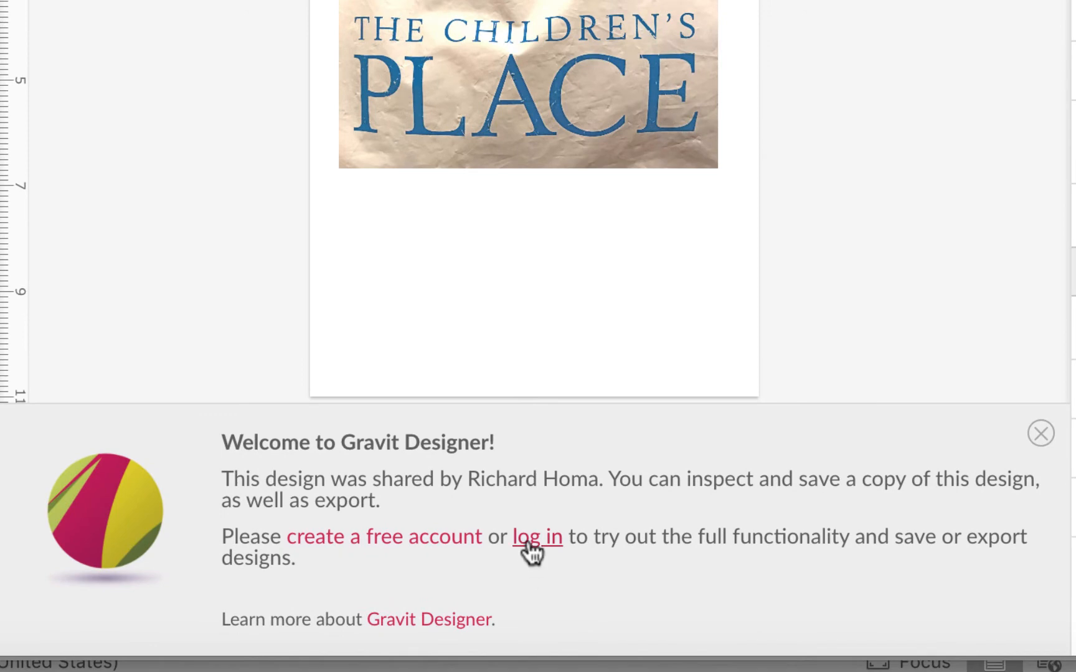
- Log in to the Gravit account and dismiss the shared-design notice
{"action": "left_click", "coordinate": [528, 540]}
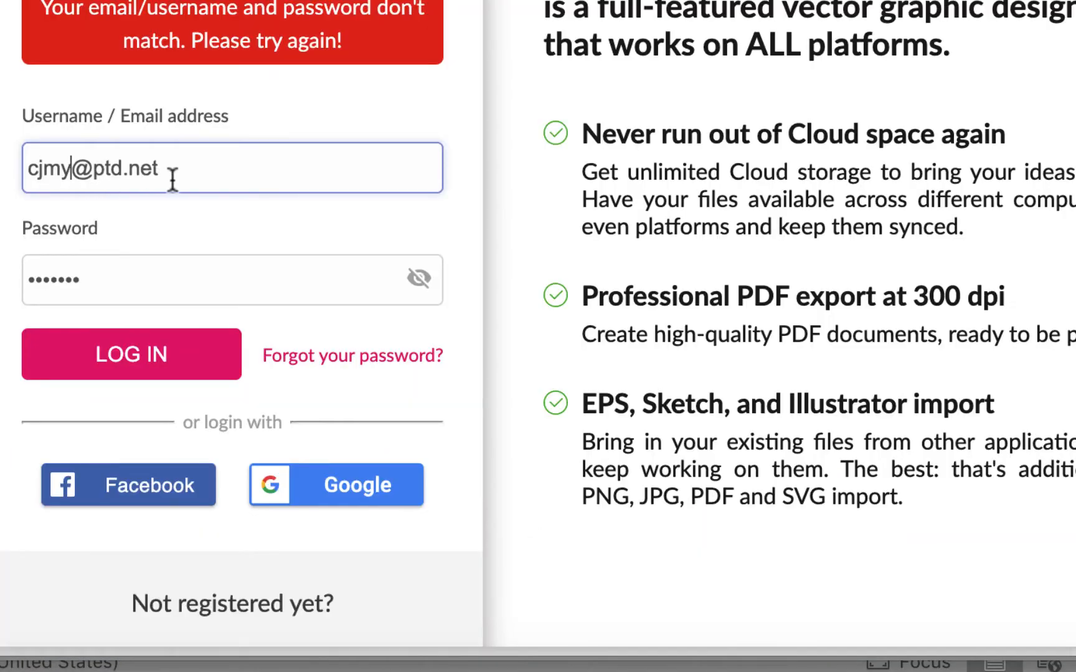
{"action": "left_click", "coordinate": [176, 366]}
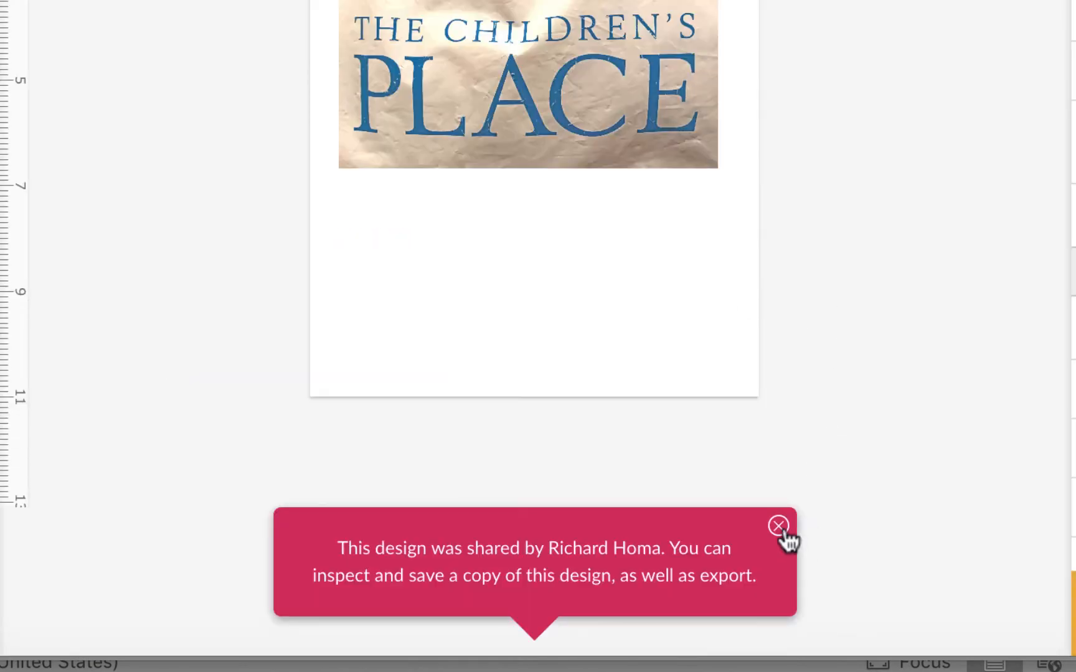
{"action": "left_click", "coordinate": [780, 527]}
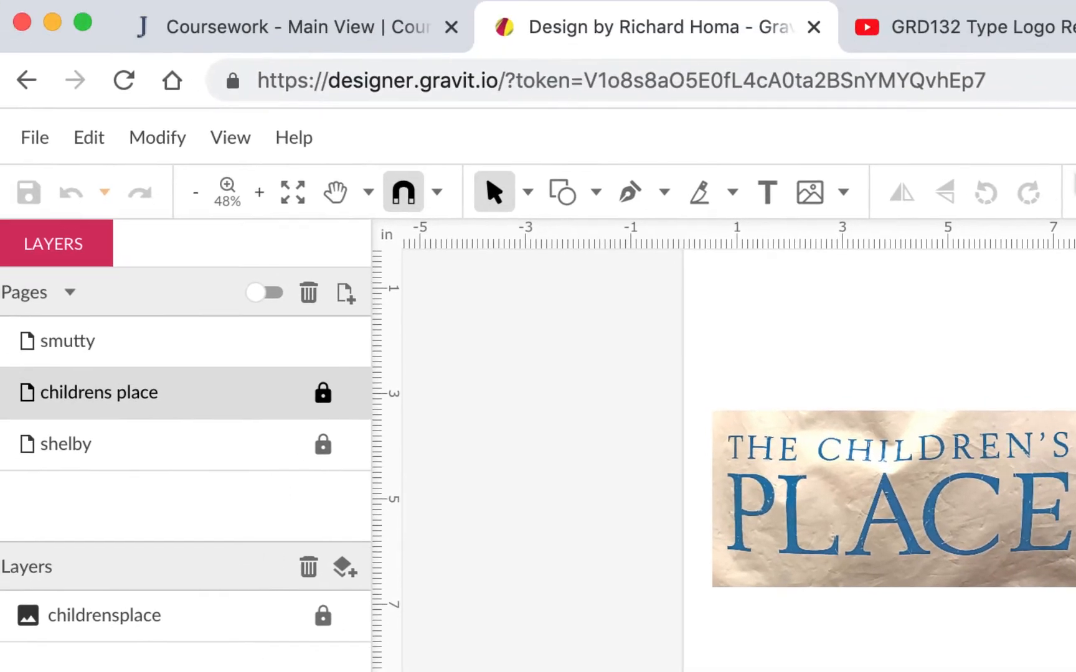
- Save a copy to the cloud in the GRD132SP22 folder as ex5-smutty-shelby-childrens- followed by your last name and first initial
{"action": "left_click", "coordinate": [34, 136]}
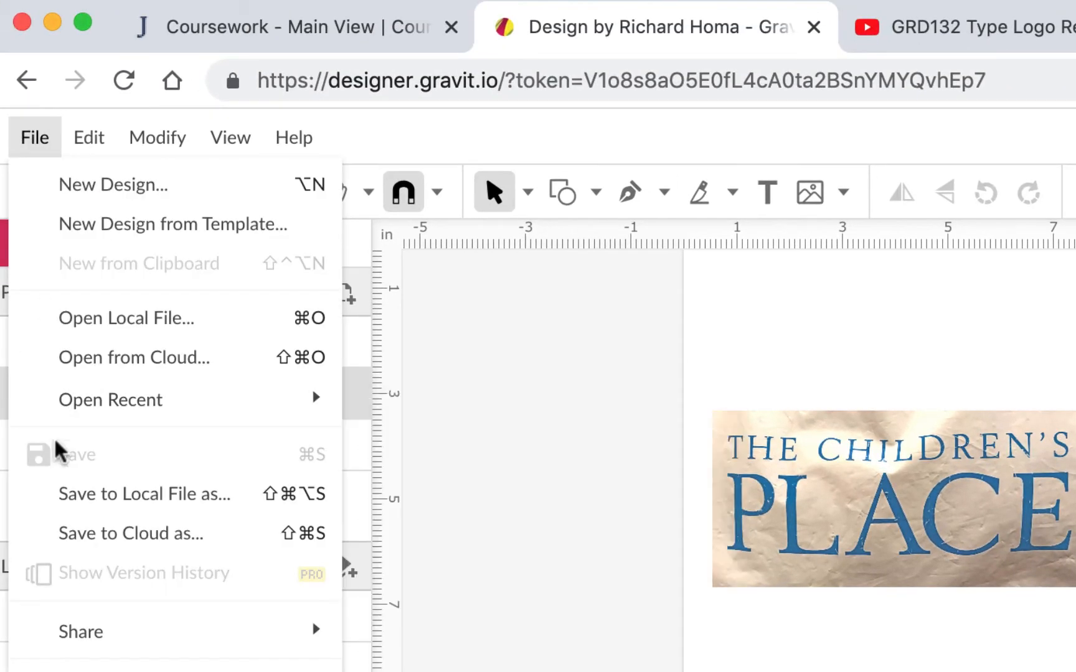
{"action": "left_click", "coordinate": [76, 535]}
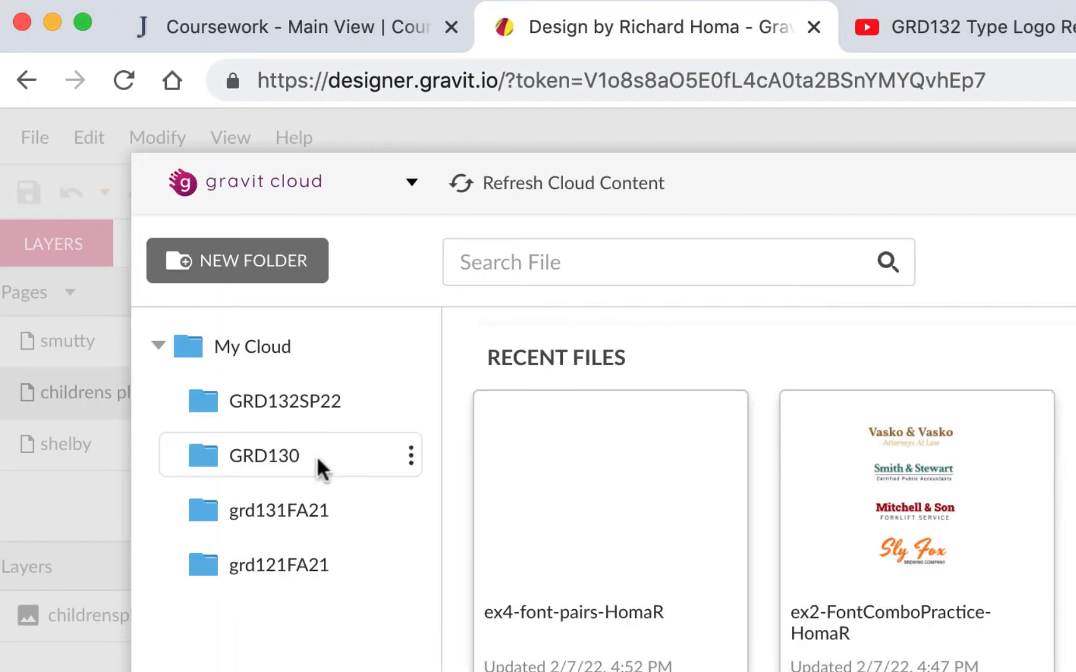
{"action": "left_click", "coordinate": [320, 408]}
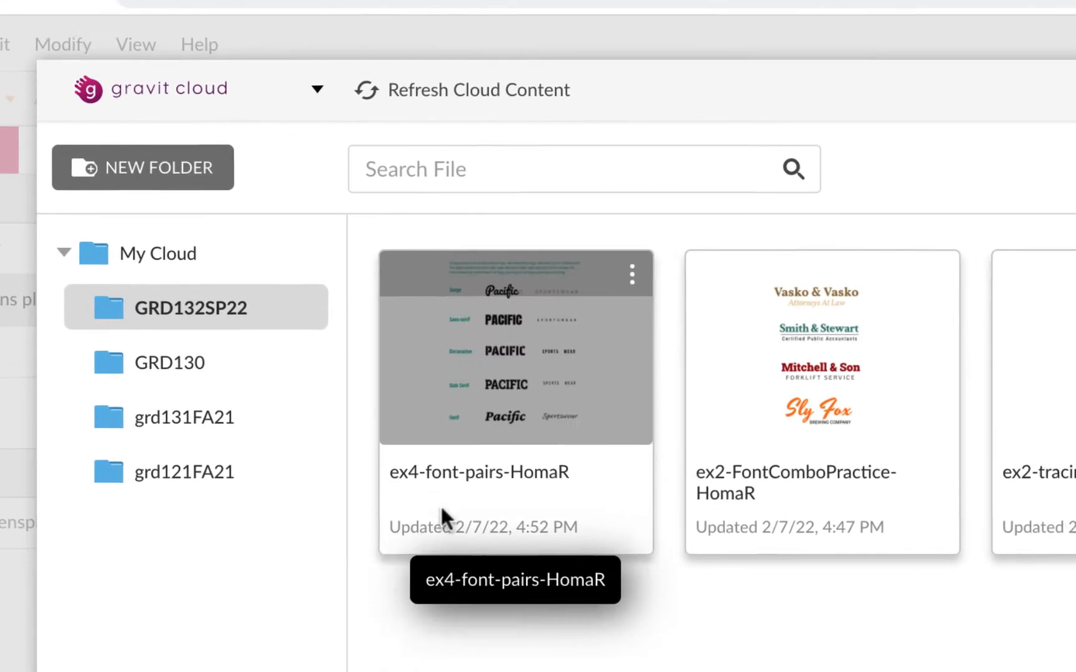
{"action": "left_click", "coordinate": [564, 562]}
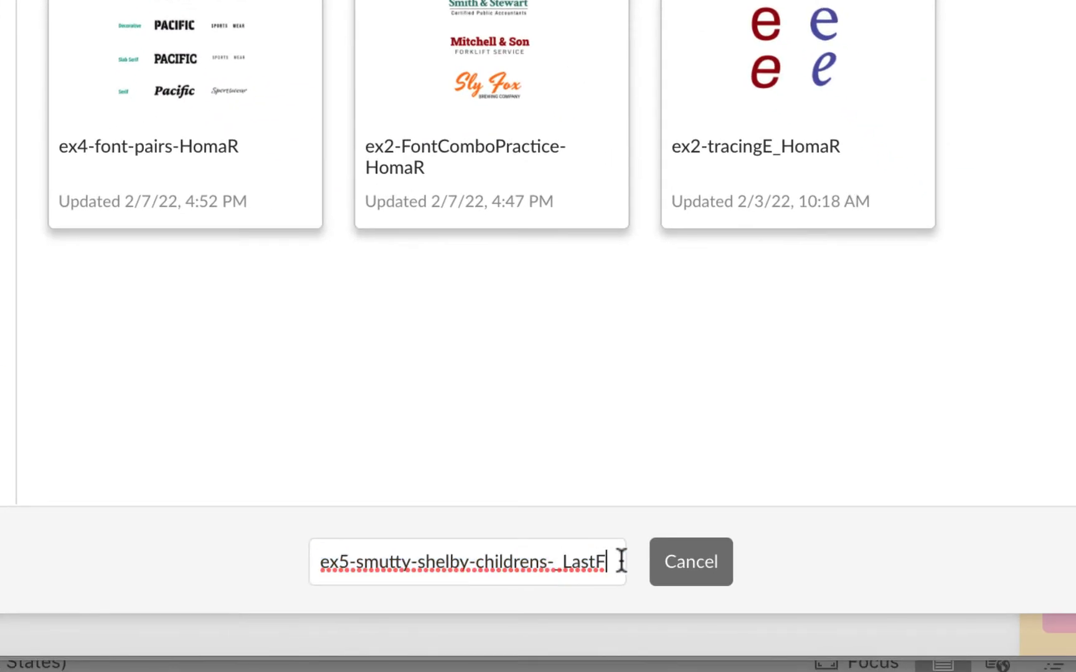
{"action": "left_click_drag", "start_coordinate": [621, 560], "coordinate": [568, 555]}
{"action": "type", "text": "HomaR"}
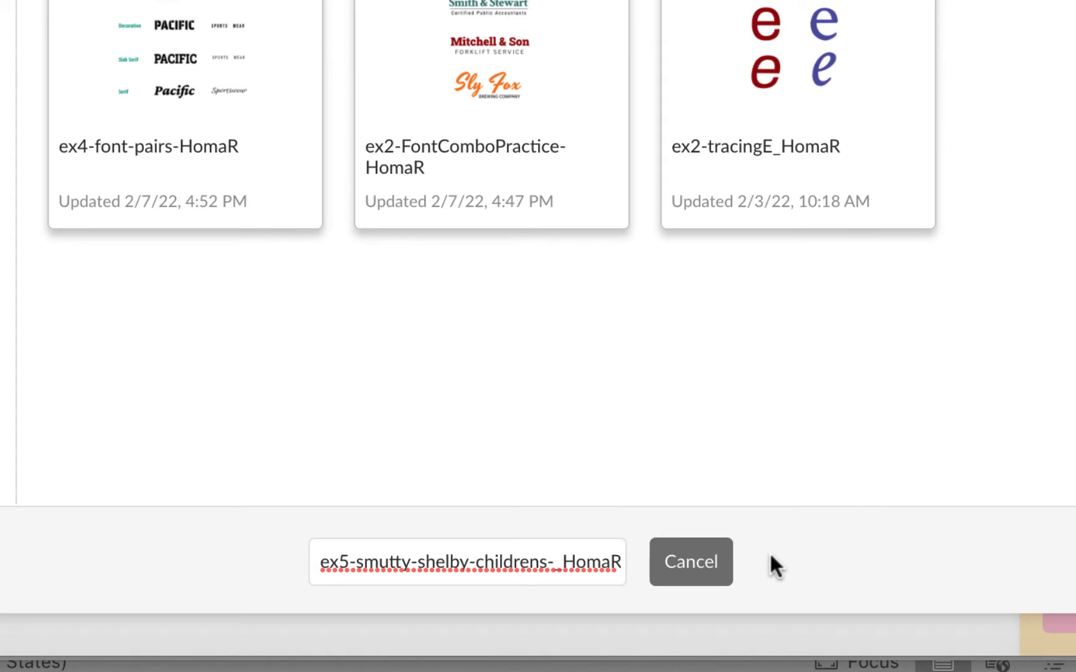
{"action": "key", "text": "Return"}
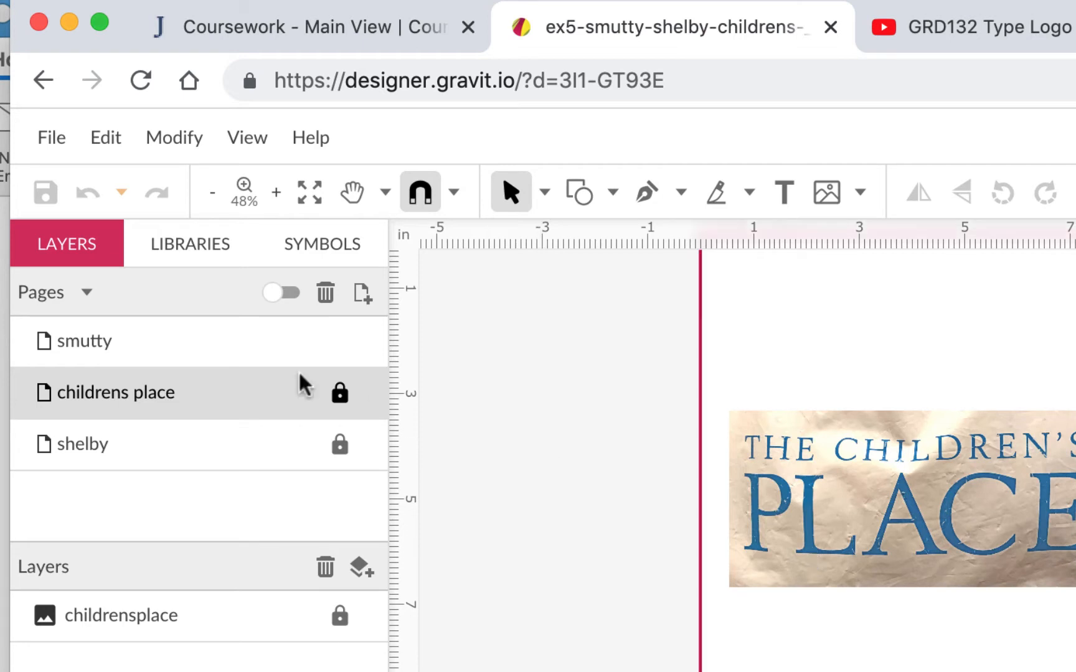
- Open the smutty page and zoom in closely on the BREWING CO. lettering to study its letterforms
{"action": "left_click", "coordinate": [182, 338]}
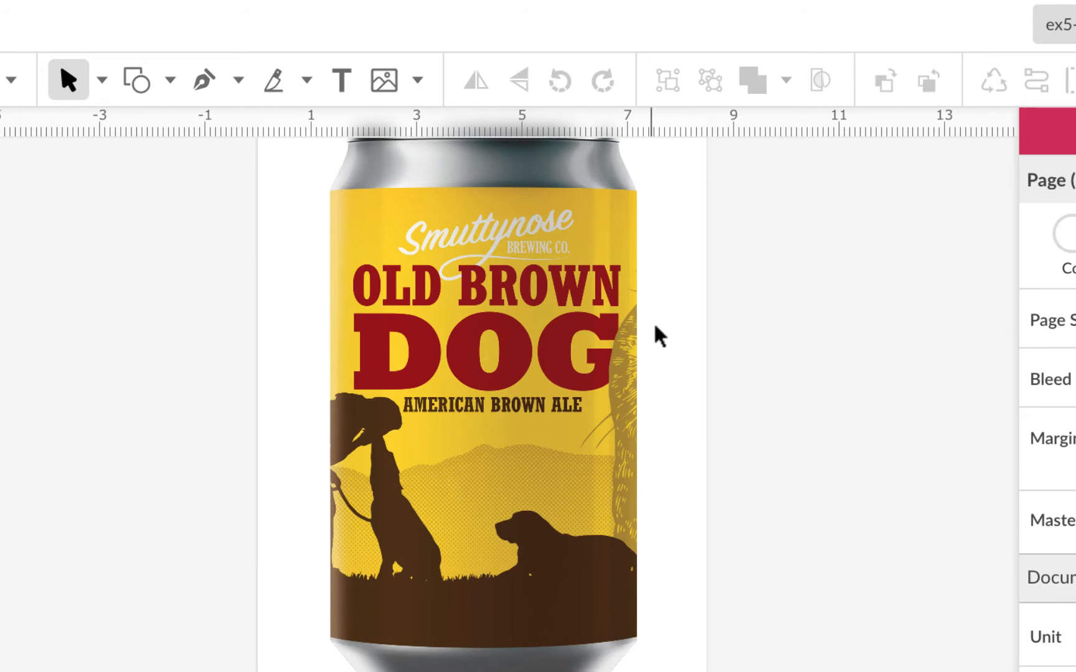
{"action": "left_click", "coordinate": [72, 151]}
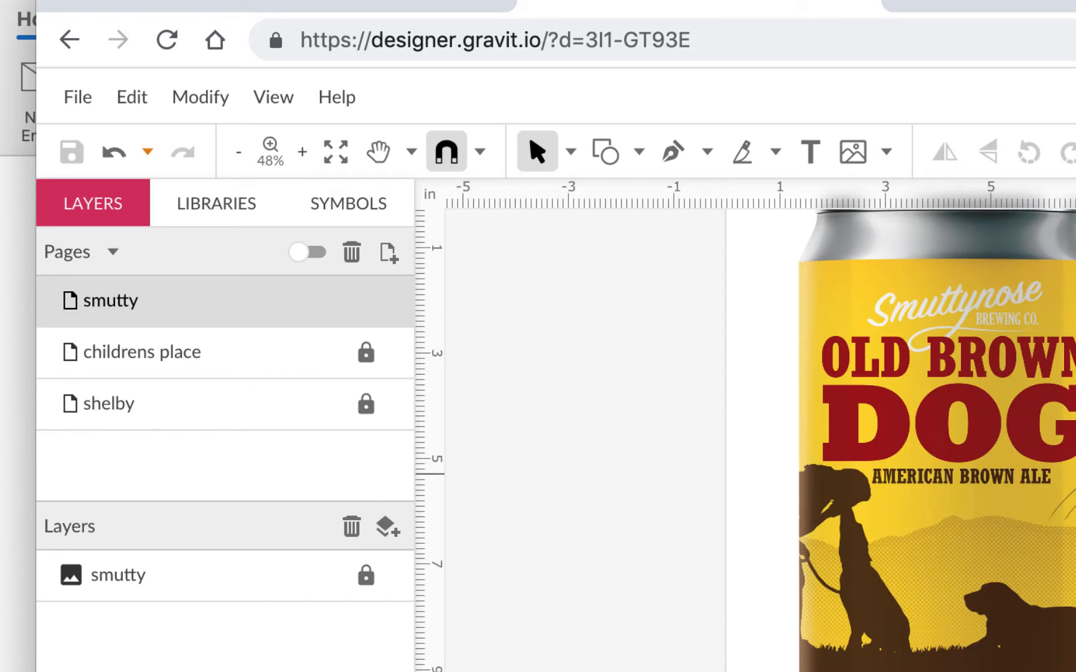
{"action": "scroll", "coordinate": [972, 405], "scroll_direction": "up", "scroll_amount": 3}
{"action": "scroll", "coordinate": [971, 405], "scroll_direction": "left", "scroll_amount": 1}
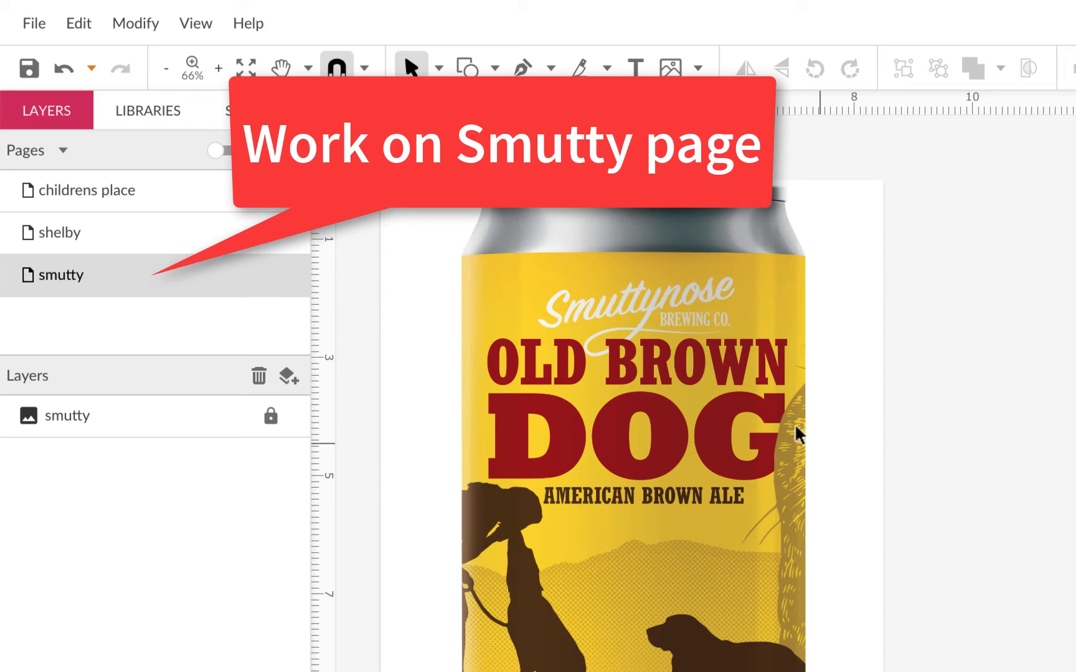
{"action": "key", "text": "super+plus"}
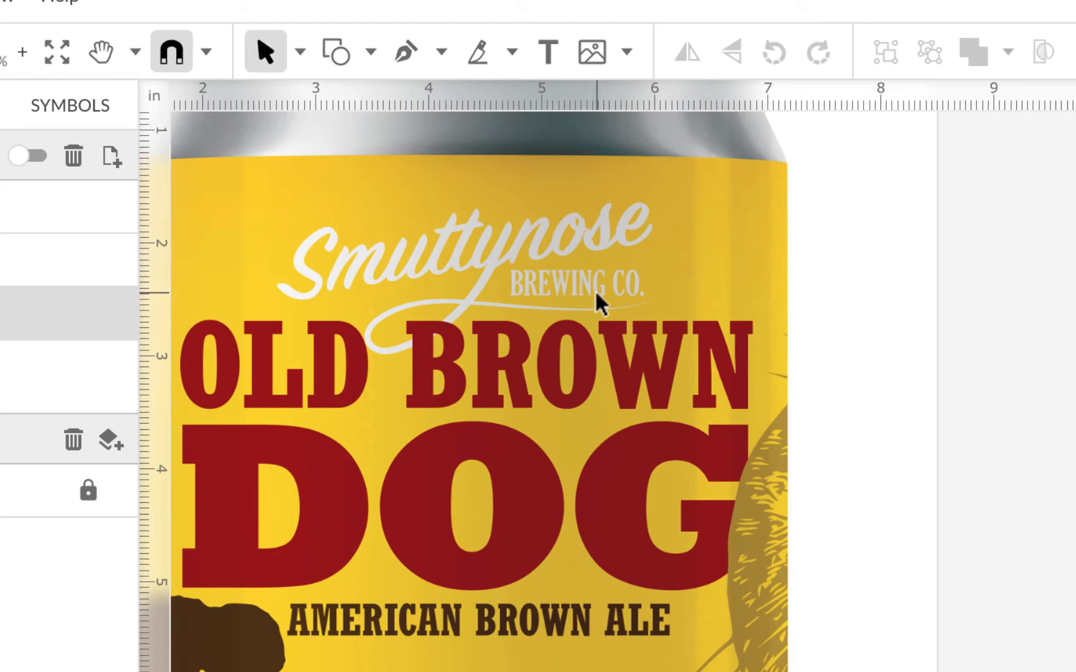
{"action": "scroll", "coordinate": [597, 304], "scroll_direction": "up", "scroll_amount": 10}
{"action": "scroll", "coordinate": [597, 304], "scroll_direction": "down", "scroll_amount": 2}
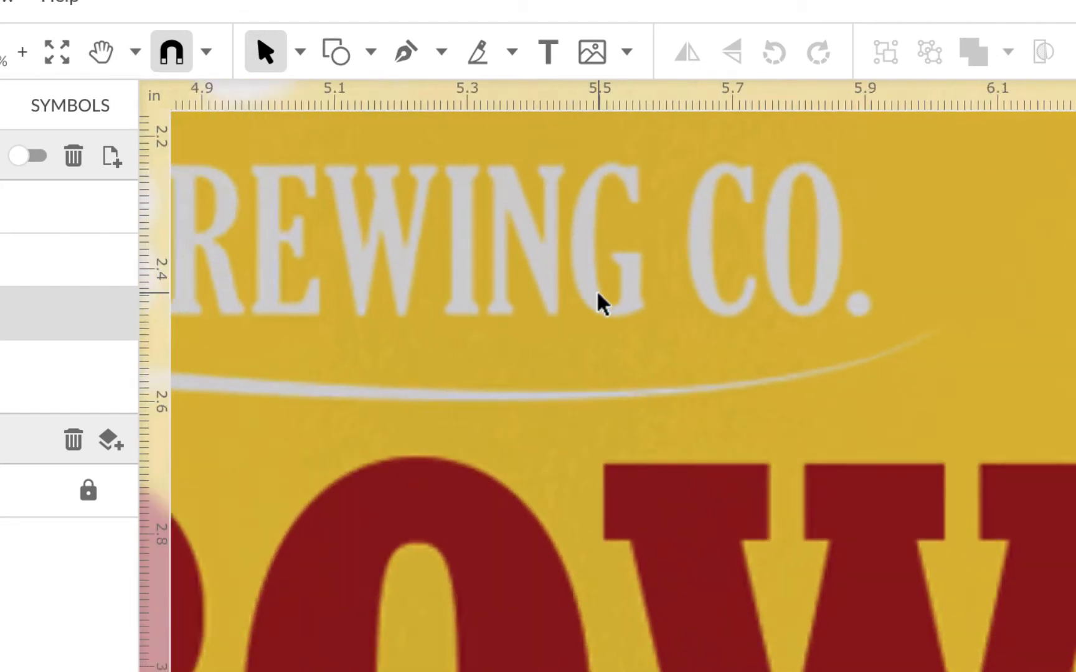
{"action": "scroll", "coordinate": [599, 304], "scroll_direction": "left", "scroll_amount": 5}
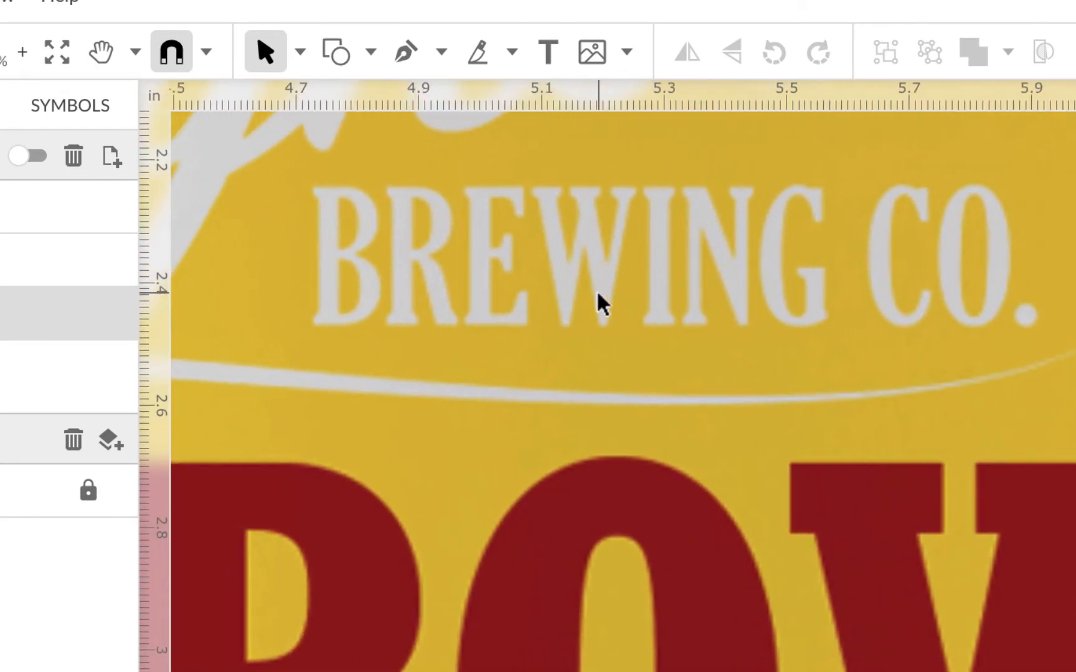
{"action": "scroll", "coordinate": [598, 304], "scroll_direction": "up", "scroll_amount": 4}
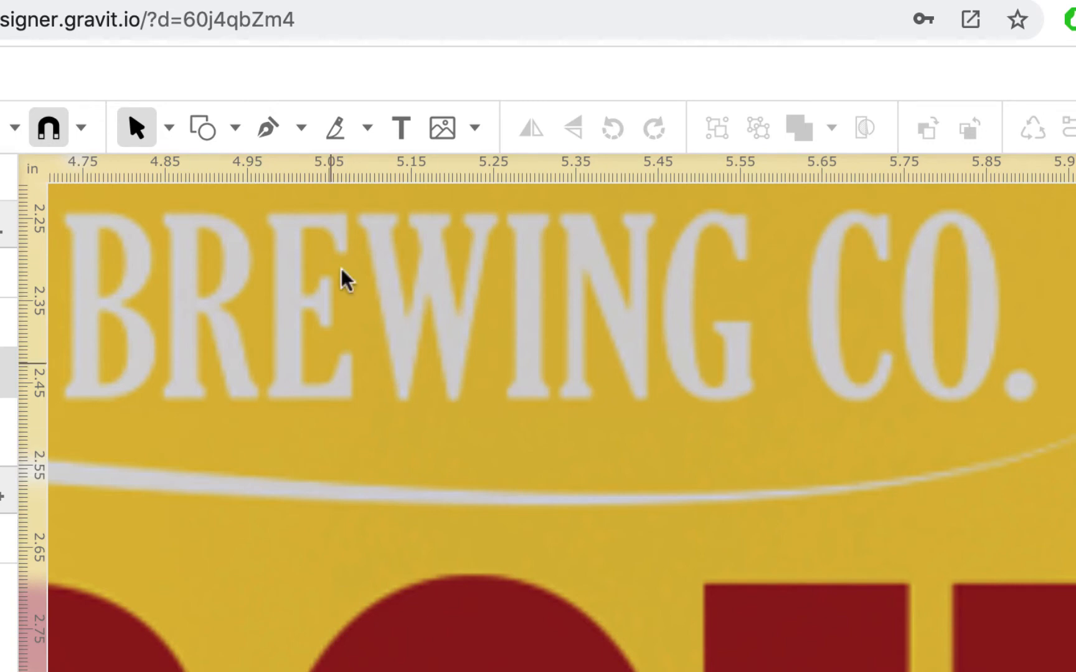
- Switch to the Google Fonts tab and set the custom preview text to BREWING CO
{"action": "left_click", "coordinate": [606, 2]}
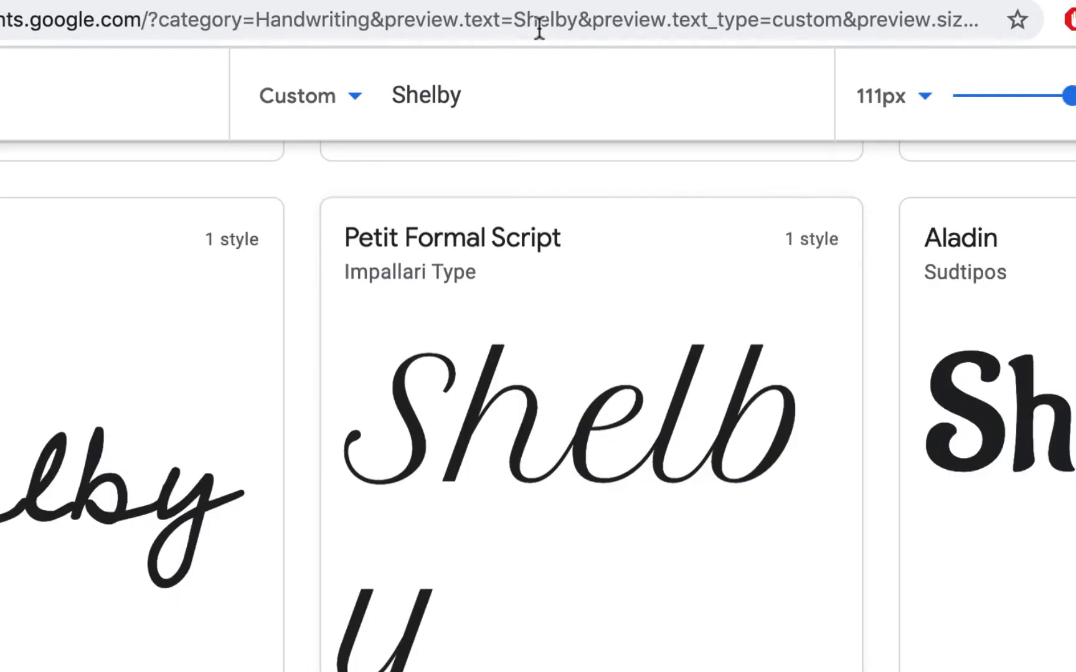
{"action": "left_click", "coordinate": [368, 2]}
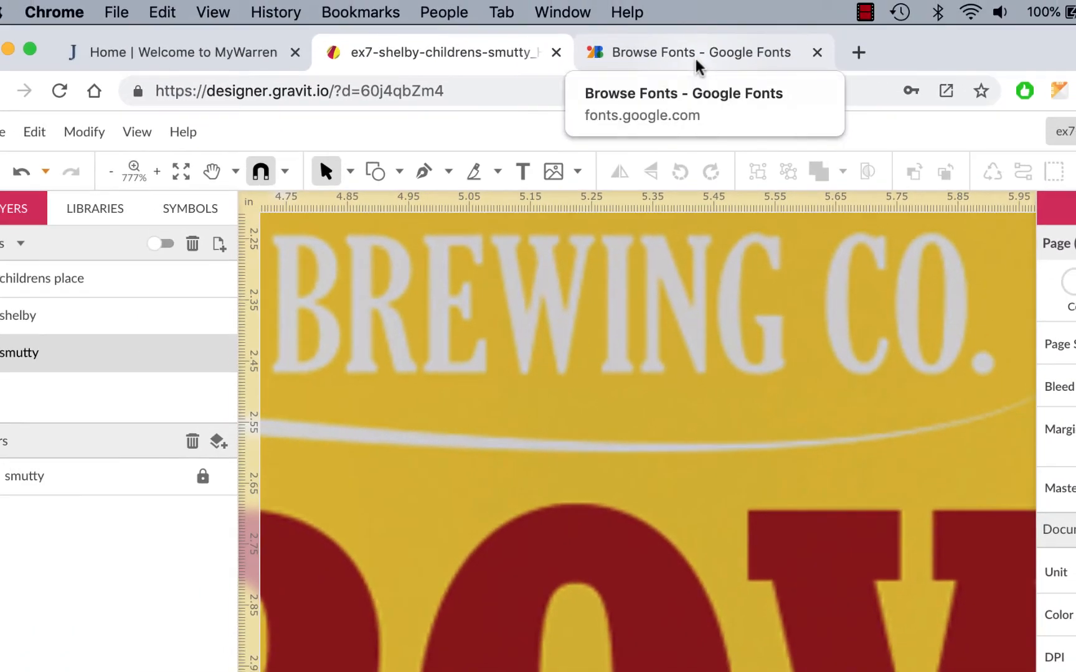
{"action": "left_click", "coordinate": [694, 54]}
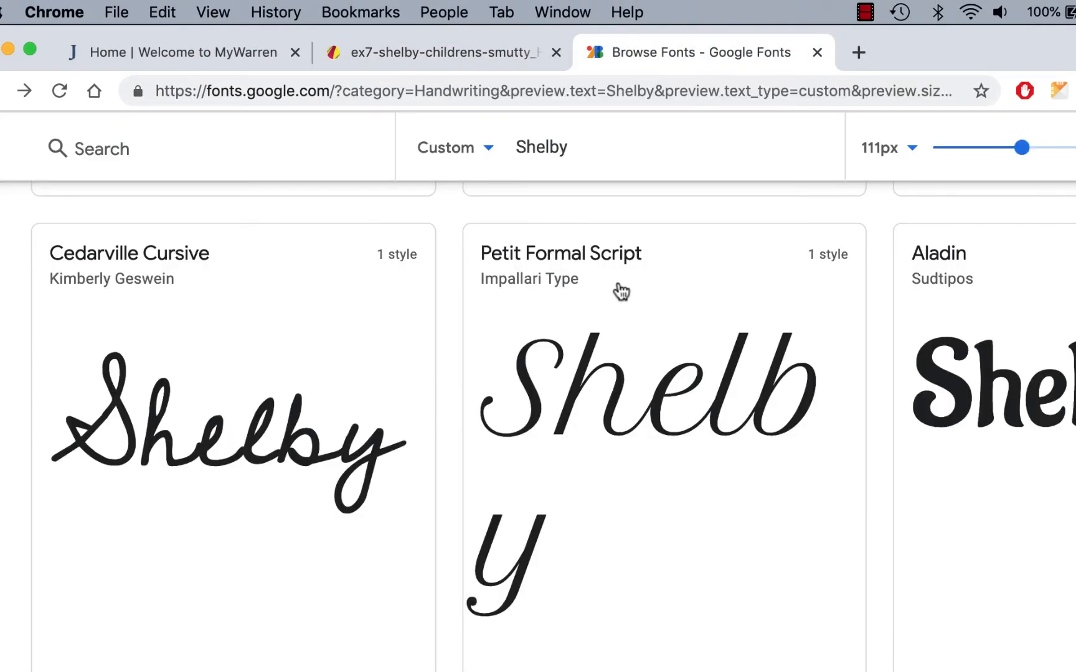
{"action": "scroll", "coordinate": [624, 315], "scroll_direction": "up", "scroll_amount": 10}
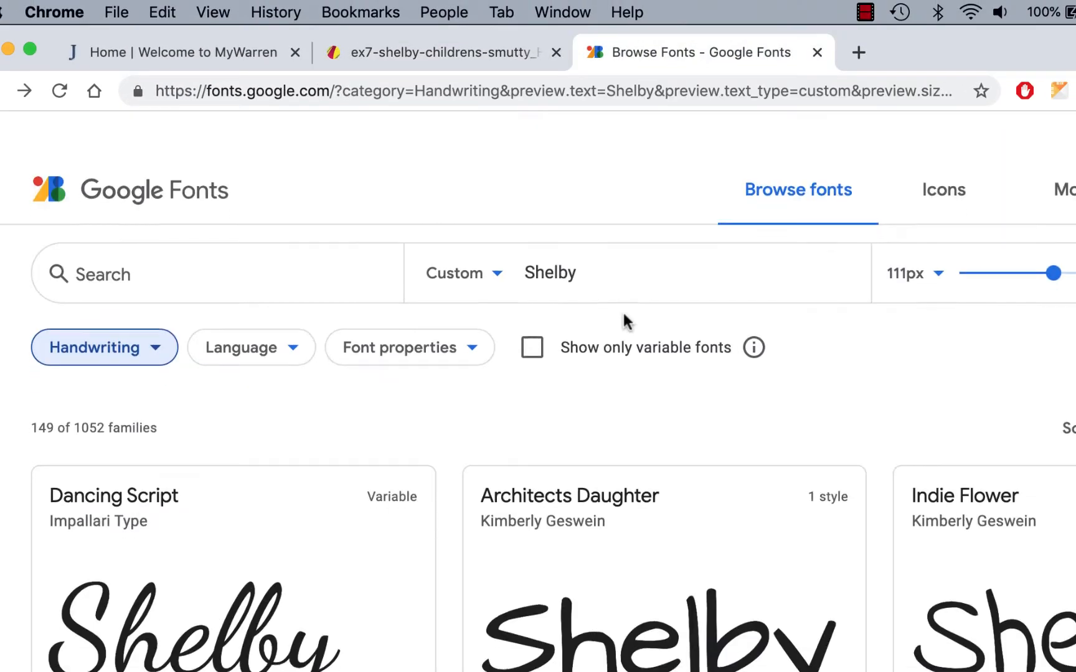
{"action": "double_click", "coordinate": [556, 229]}
{"action": "type", "text": "BREWING CO"}
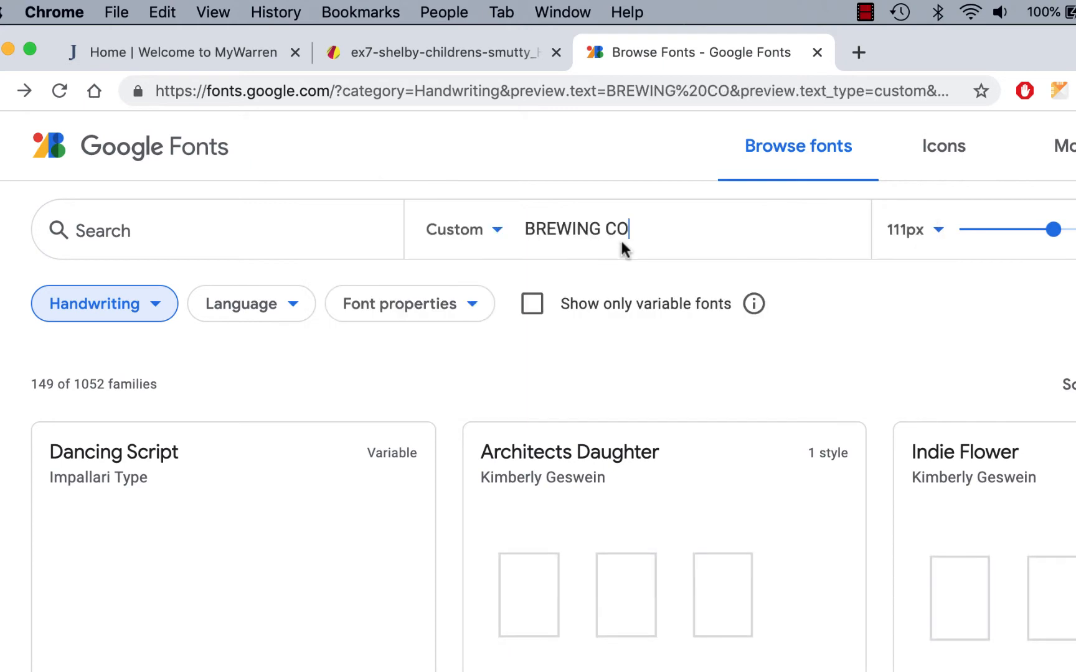
- Filter the font list to the Serif category only, removing Handwriting
{"action": "left_click", "coordinate": [160, 305]}
{"action": "left_click", "coordinate": [98, 359]}
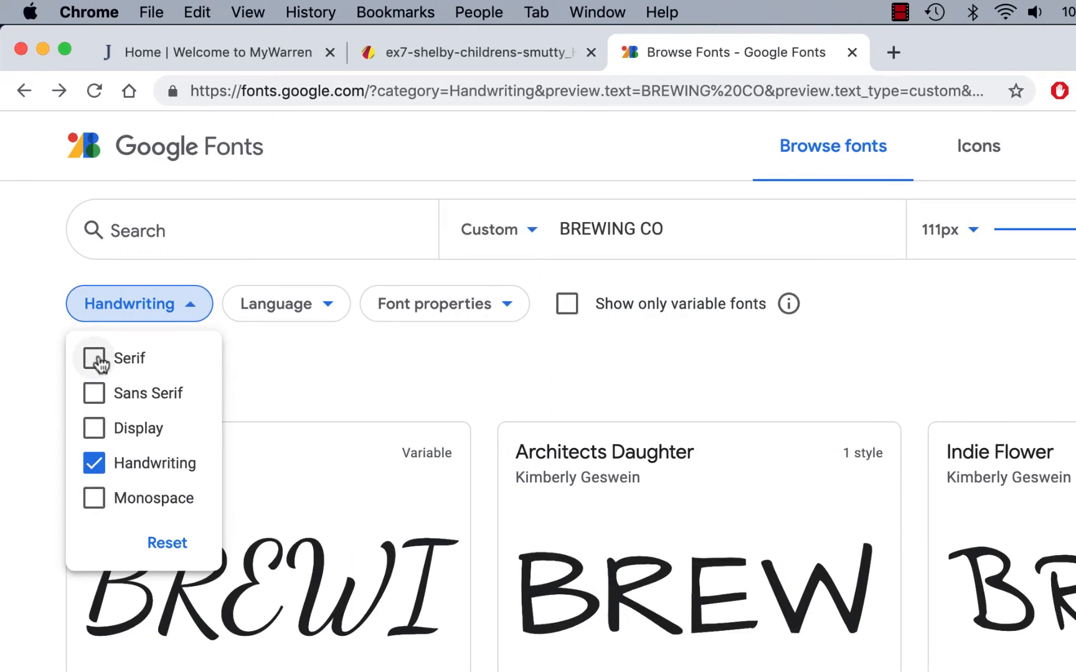
{"action": "left_click", "coordinate": [99, 468]}
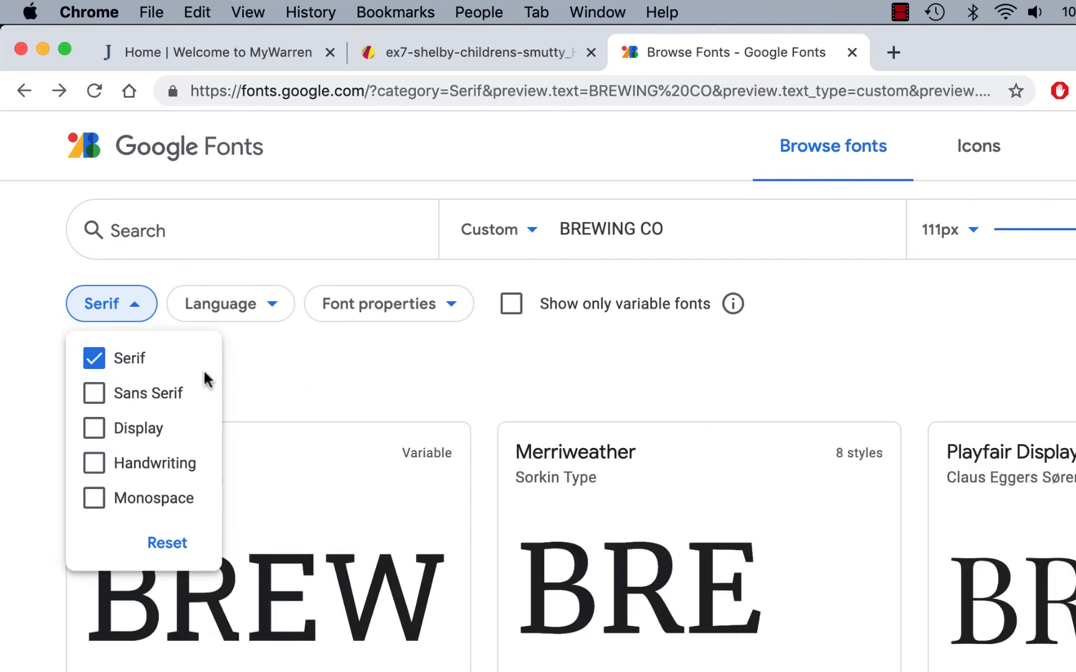
{"action": "left_click", "coordinate": [314, 363]}
{"action": "scroll", "coordinate": [612, 392], "scroll_direction": "down", "scroll_amount": 3}
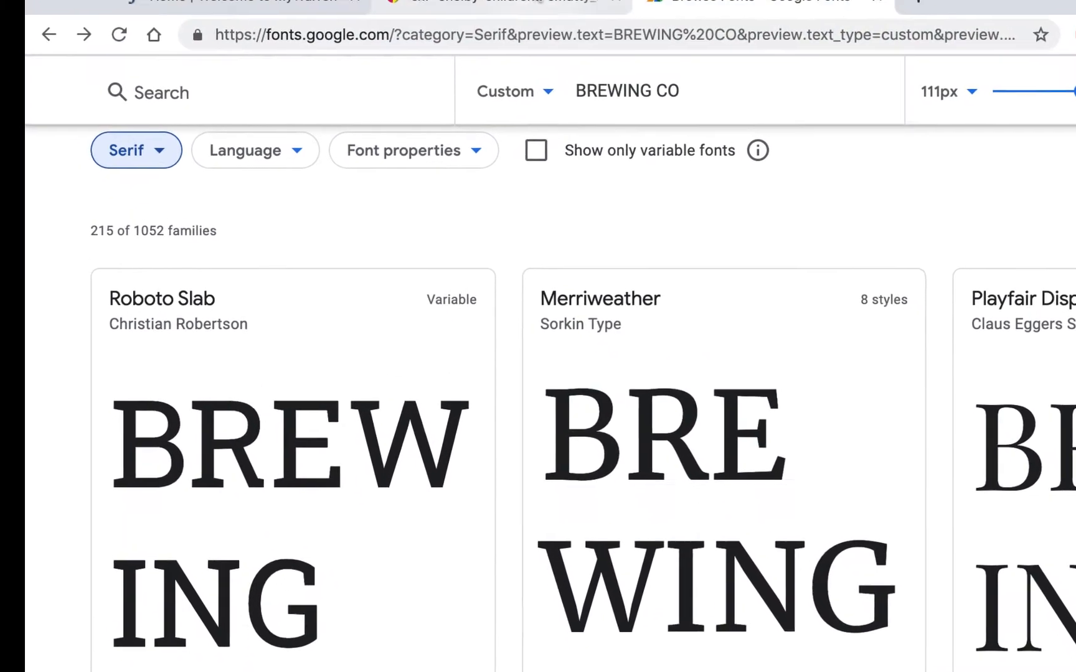
- Compare the can's lettering with serif fonts, opening the Merriweather specimen and returning to the list
{"action": "left_click", "coordinate": [547, 16]}
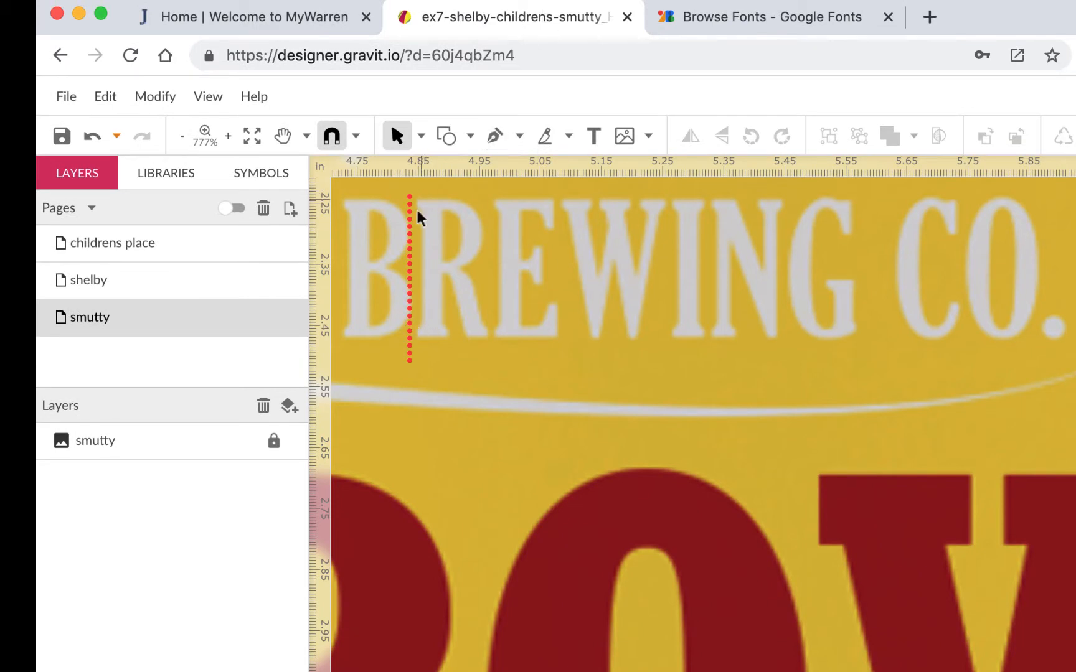
{"action": "left_click", "coordinate": [738, 18]}
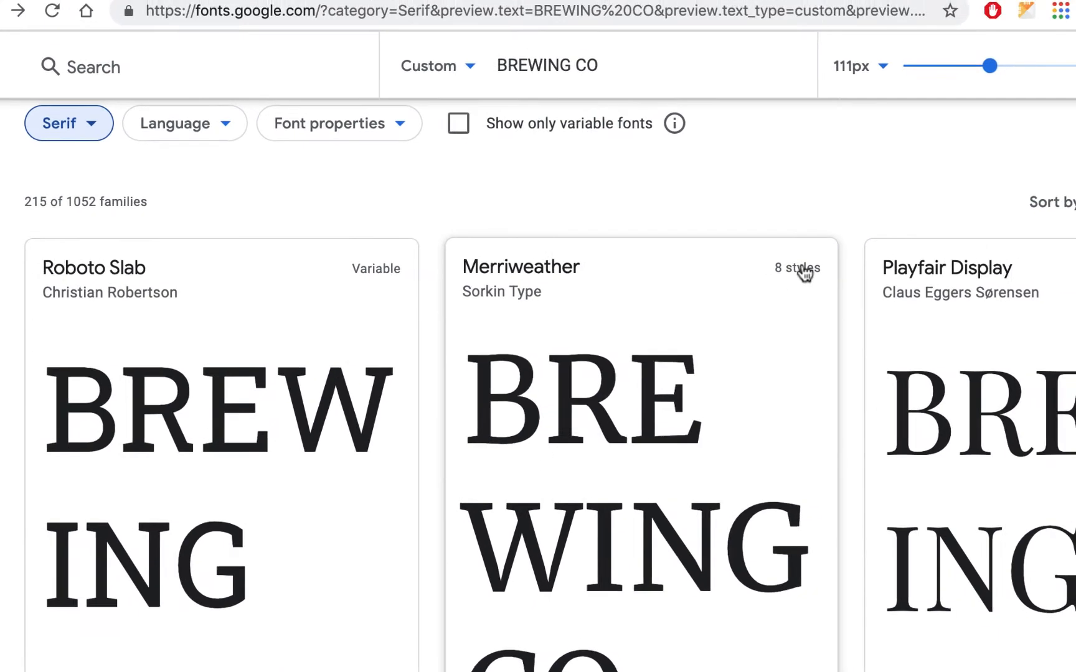
{"action": "left_click", "coordinate": [832, 259]}
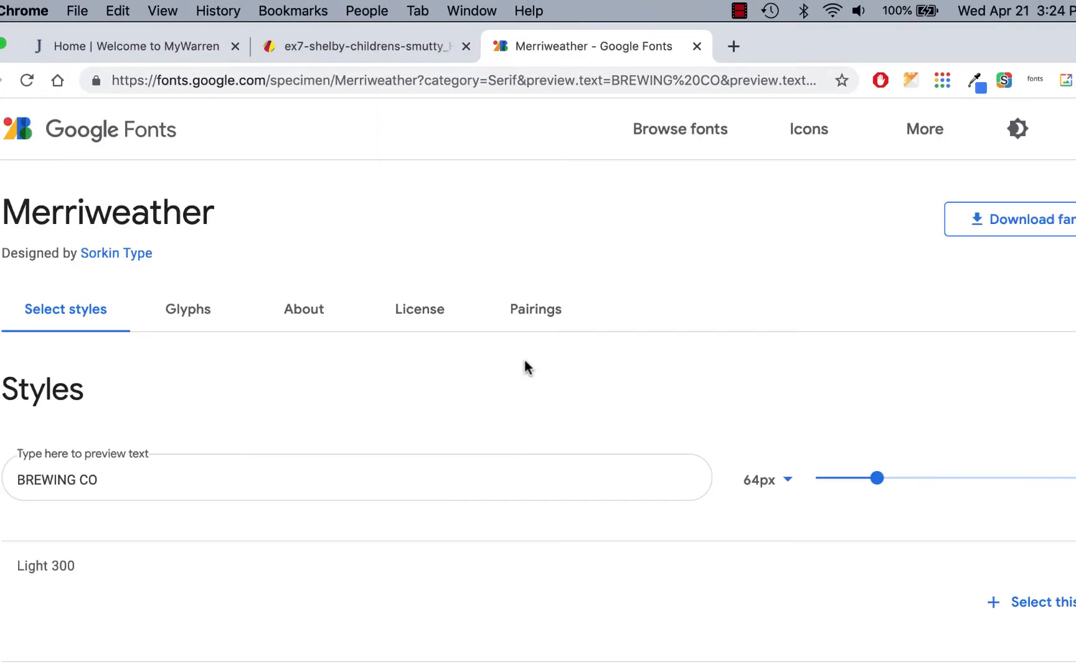
{"action": "scroll", "coordinate": [526, 367], "scroll_direction": "down", "scroll_amount": 8}
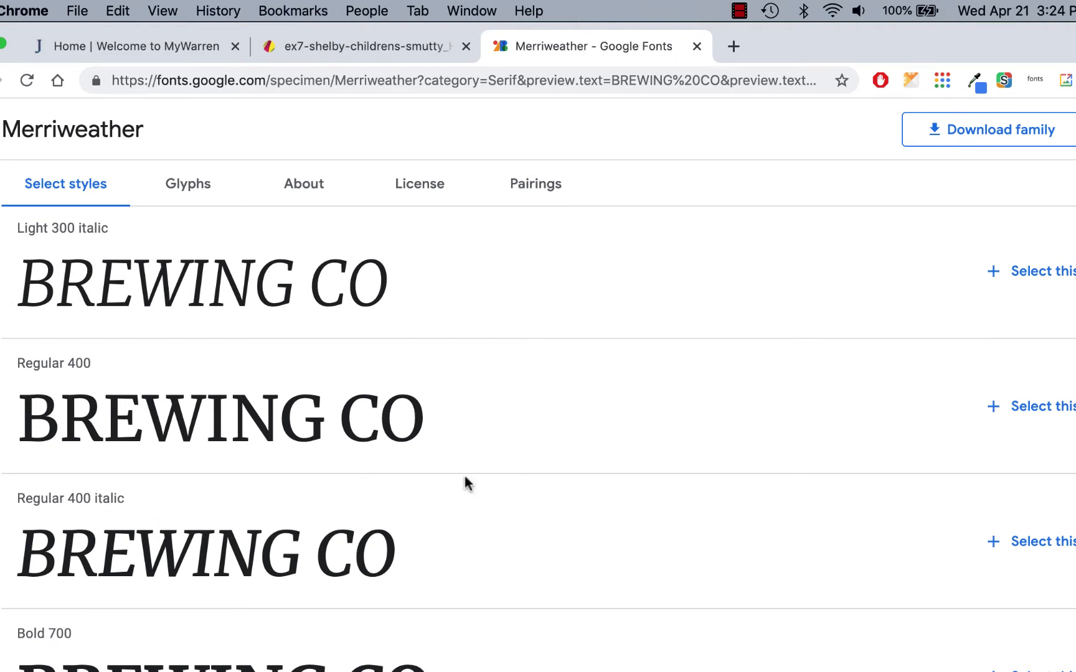
{"action": "scroll", "coordinate": [507, 473], "scroll_direction": "up", "scroll_amount": 8}
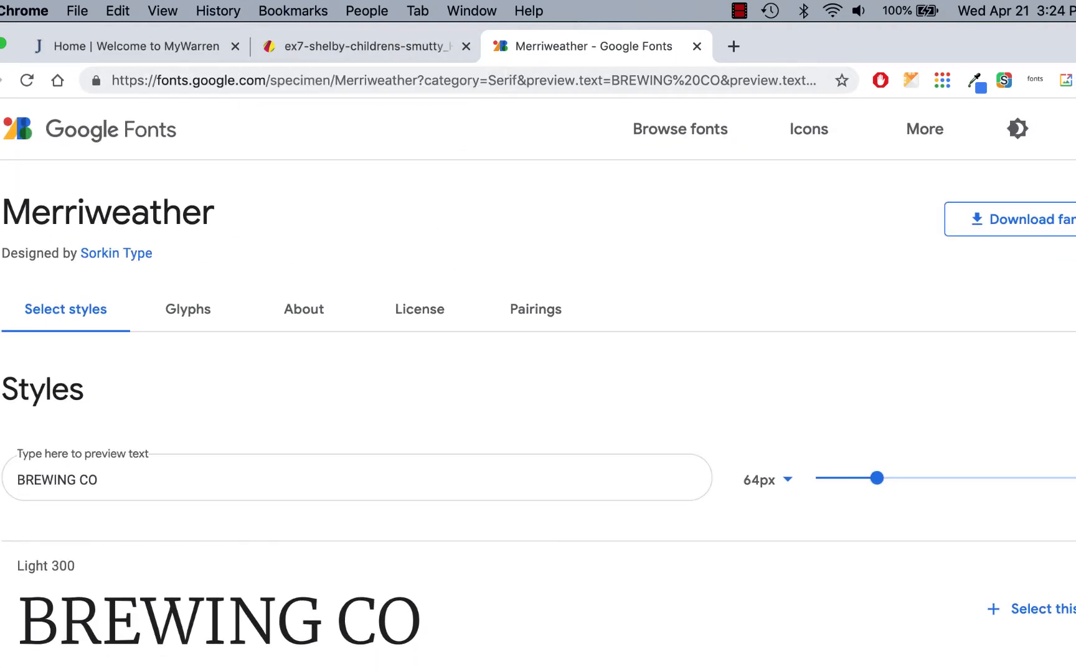
{"action": "left_click", "coordinate": [0, 80]}
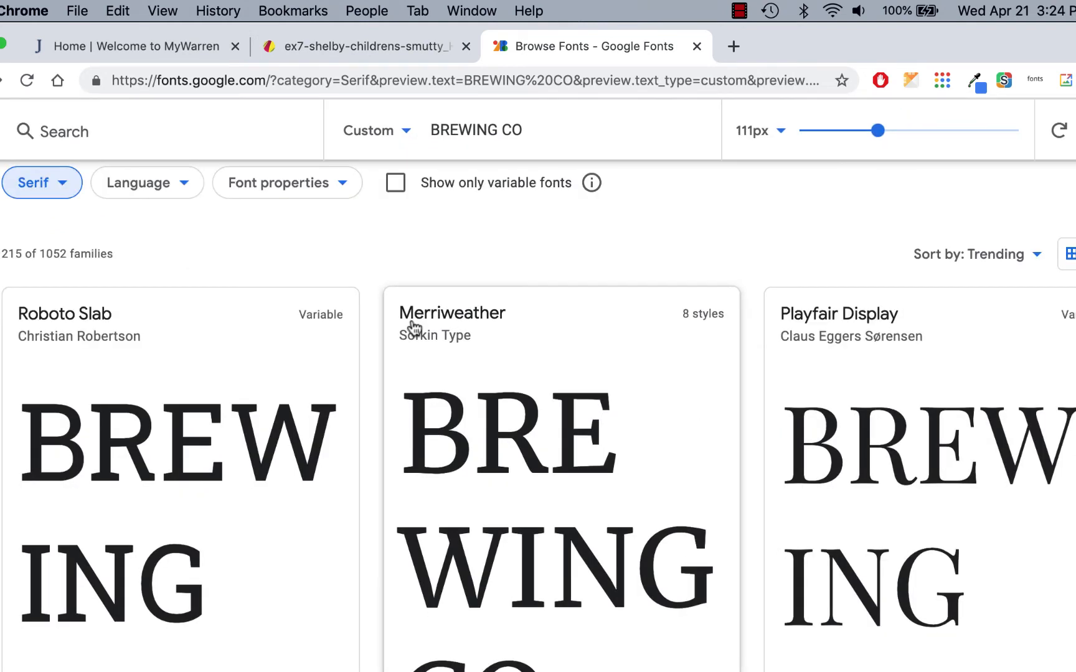
{"action": "scroll", "coordinate": [413, 327], "scroll_direction": "down", "scroll_amount": 5}
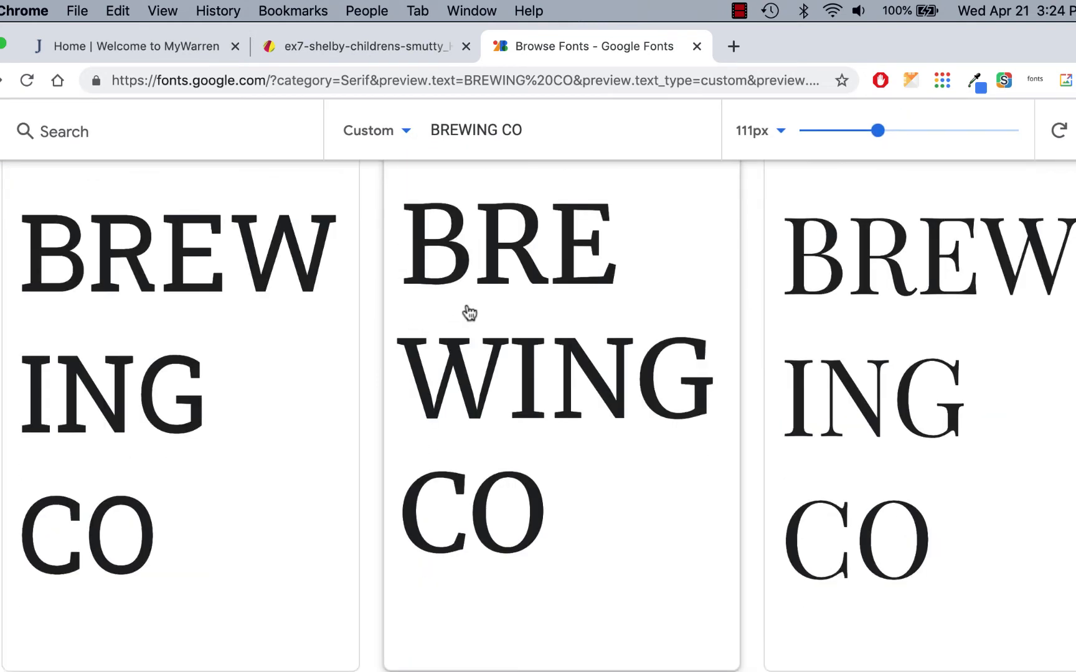
{"action": "scroll", "coordinate": [469, 293], "scroll_direction": "down", "scroll_amount": 3}
{"action": "scroll", "coordinate": [465, 295], "scroll_direction": "down", "scroll_amount": 6}
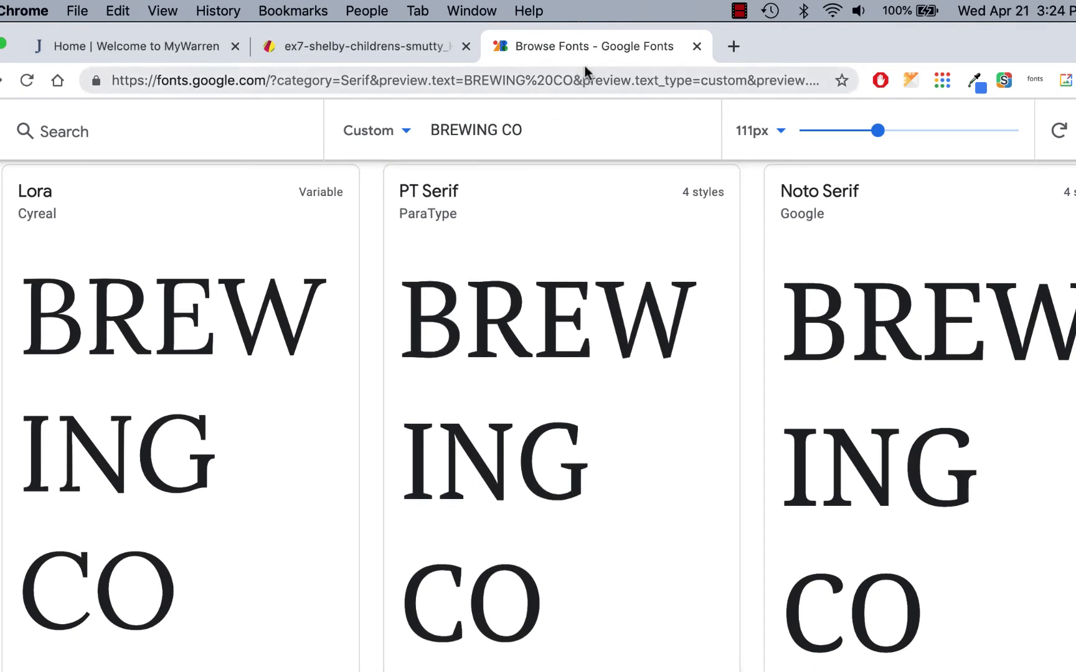
- Compare the can's BREWING CO. lettering with the Lora, PT Serif and Noto Serif previews in the serif font list
{"action": "left_click", "coordinate": [413, 46]}
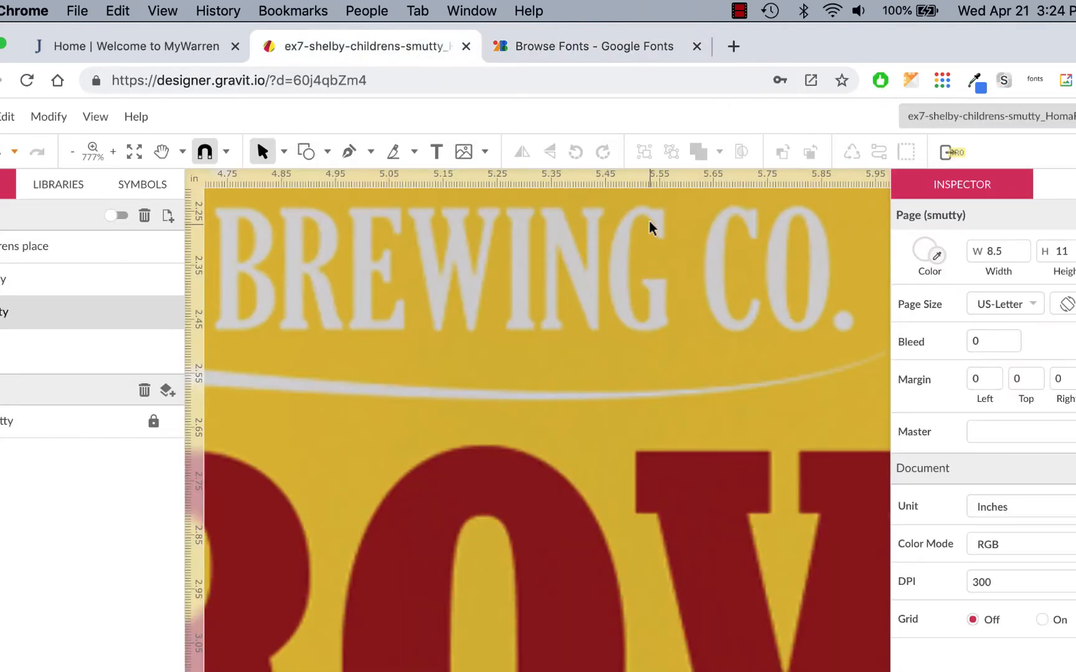
{"action": "left_click", "coordinate": [617, 45]}
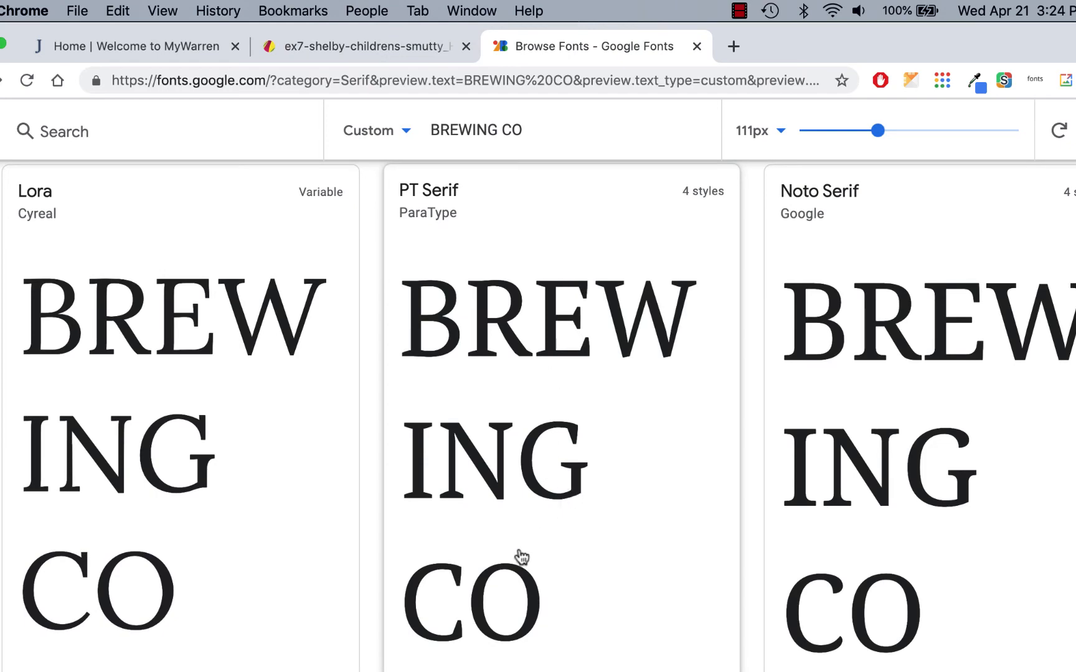
{"action": "scroll", "coordinate": [506, 482], "scroll_direction": "down", "scroll_amount": 5}
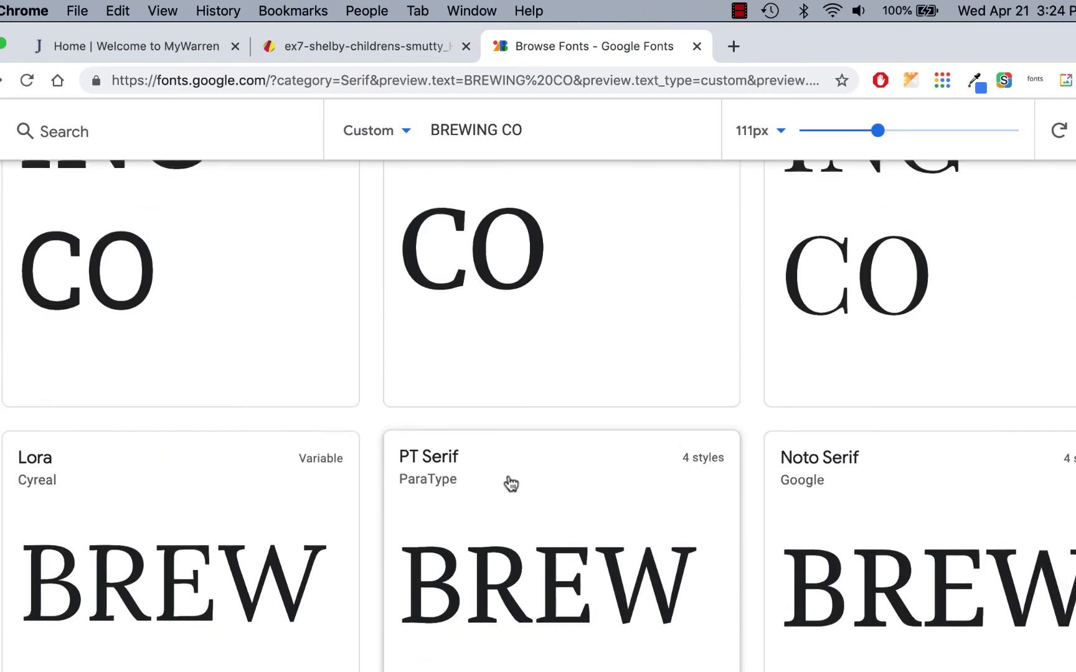
{"action": "scroll", "coordinate": [507, 483], "scroll_direction": "up", "scroll_amount": 4}
{"action": "scroll", "coordinate": [510, 481], "scroll_direction": "up", "scroll_amount": 5}
{"action": "scroll", "coordinate": [509, 484], "scroll_direction": "down", "scroll_amount": 5}
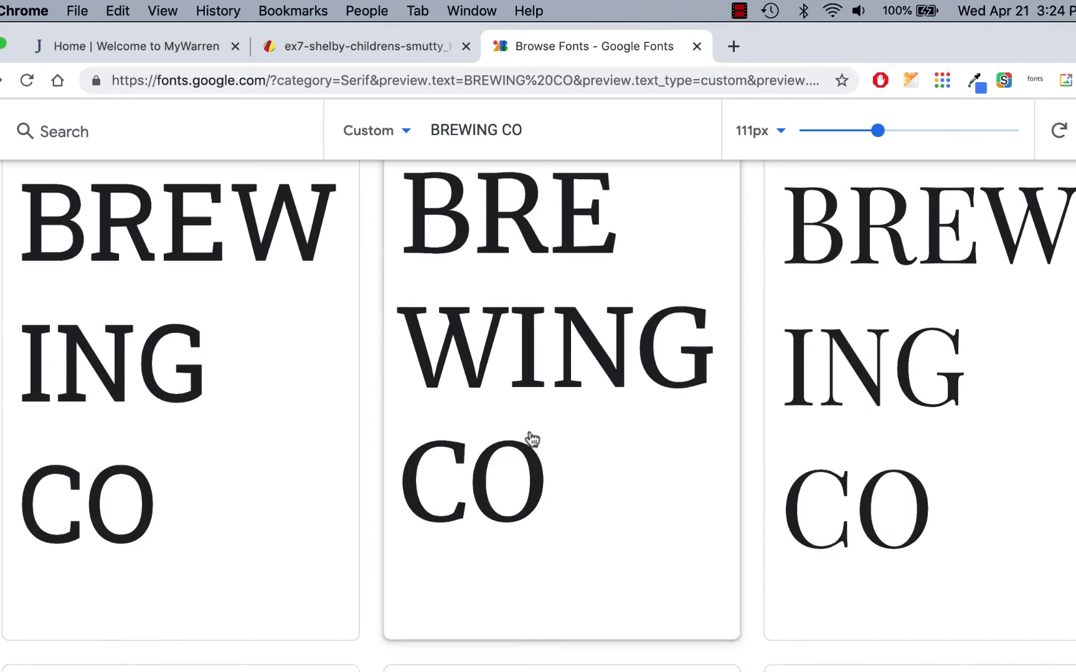
{"action": "scroll", "coordinate": [530, 441], "scroll_direction": "up", "scroll_amount": 1}
{"action": "scroll", "coordinate": [100, 523], "scroll_direction": "up", "scroll_amount": 5}
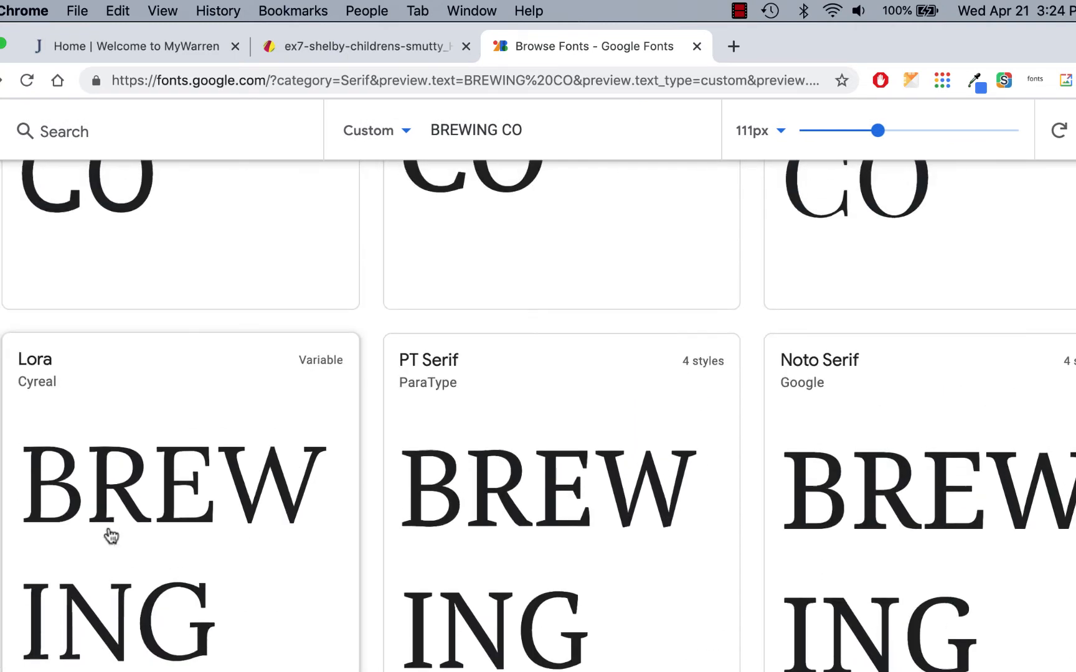
{"action": "scroll", "coordinate": [169, 429], "scroll_direction": "down", "scroll_amount": 4}
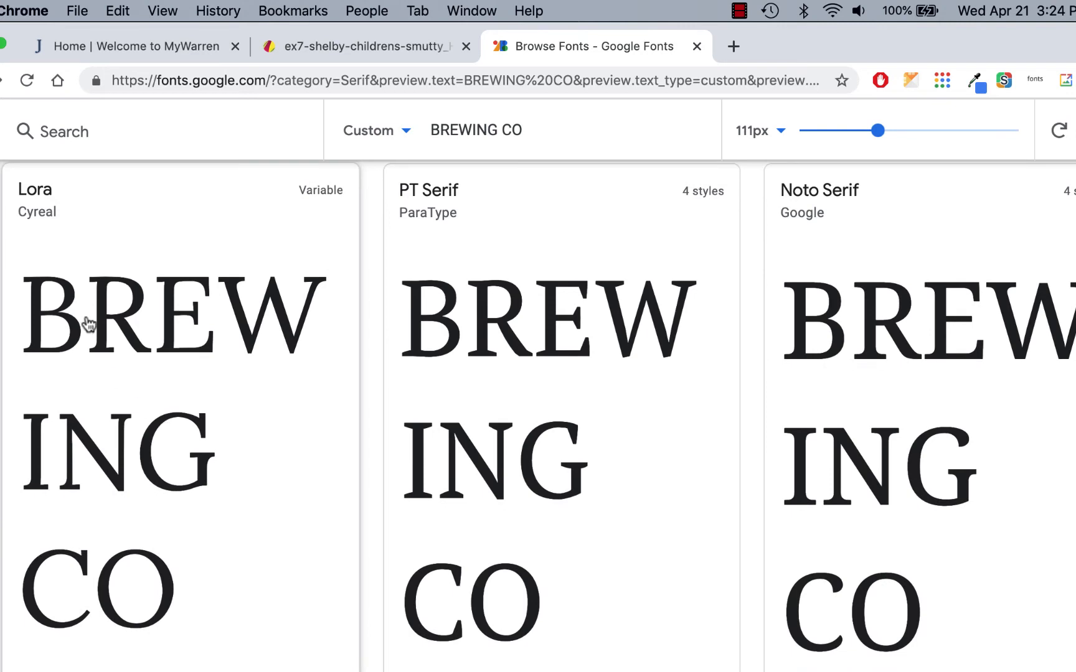
{"action": "scroll", "coordinate": [171, 422], "scroll_direction": "down", "scroll_amount": 3}
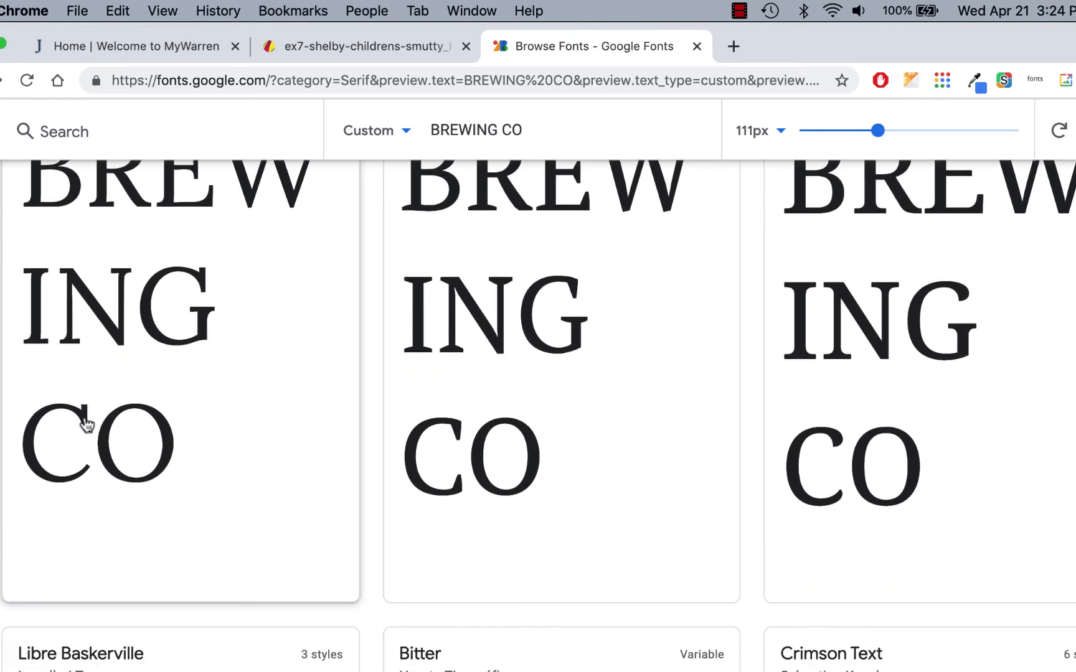
{"action": "scroll", "coordinate": [90, 429], "scroll_direction": "up", "scroll_amount": 3}
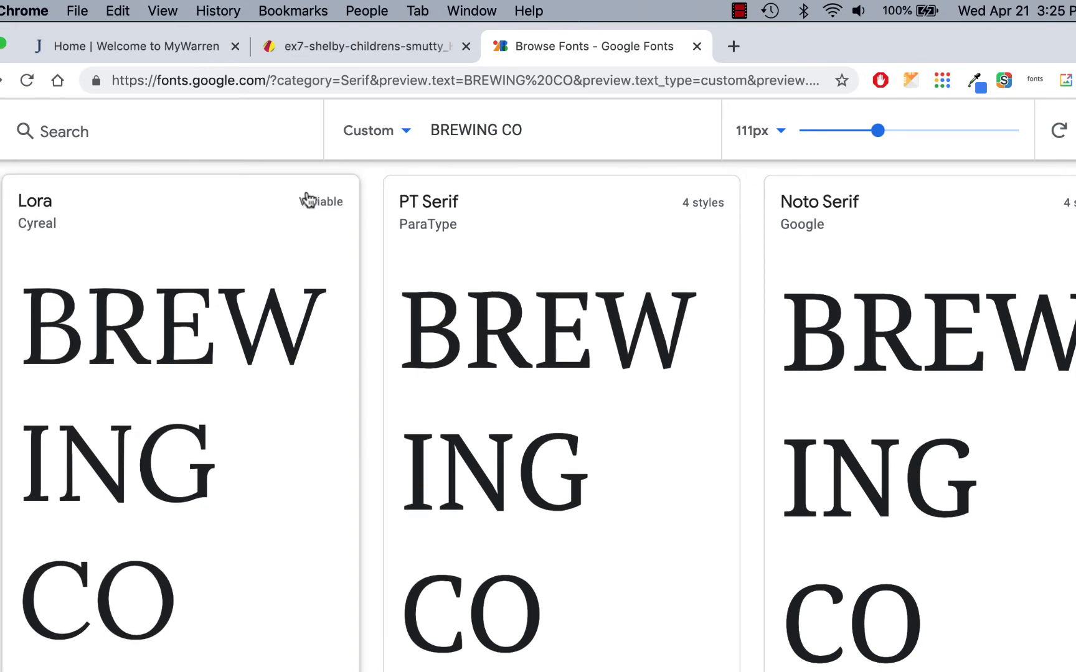
- Open the Lora font specimen and review its styles from regular to bold italic
{"action": "left_click", "coordinate": [321, 208]}
{"action": "scroll", "coordinate": [574, 374], "scroll_direction": "down", "scroll_amount": 15}
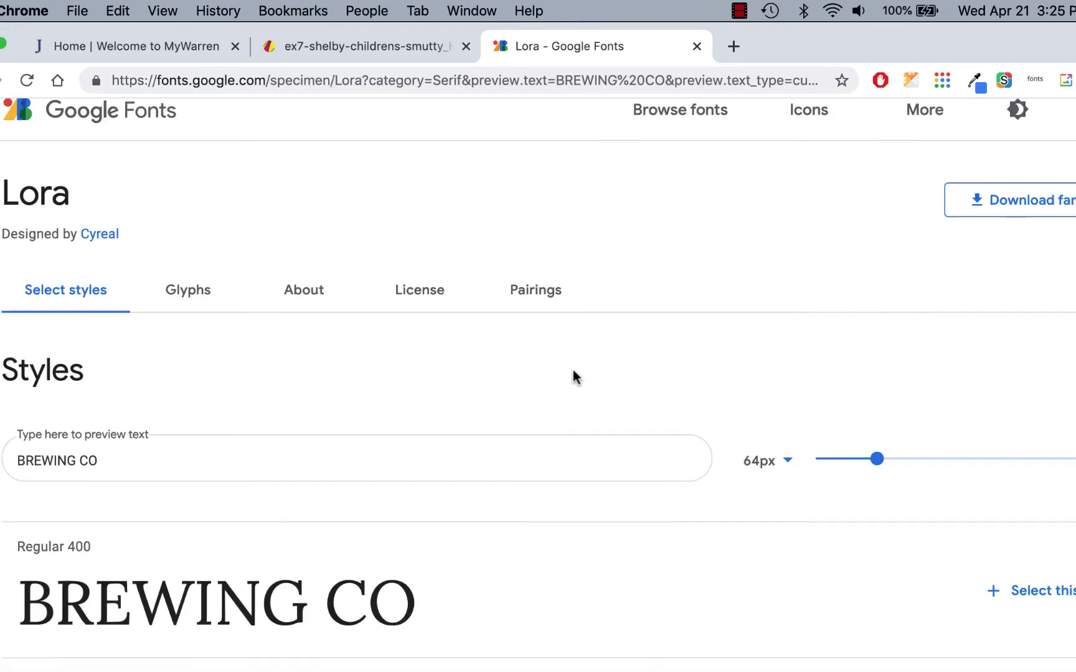
{"action": "scroll", "coordinate": [572, 370], "scroll_direction": "down", "scroll_amount": 5}
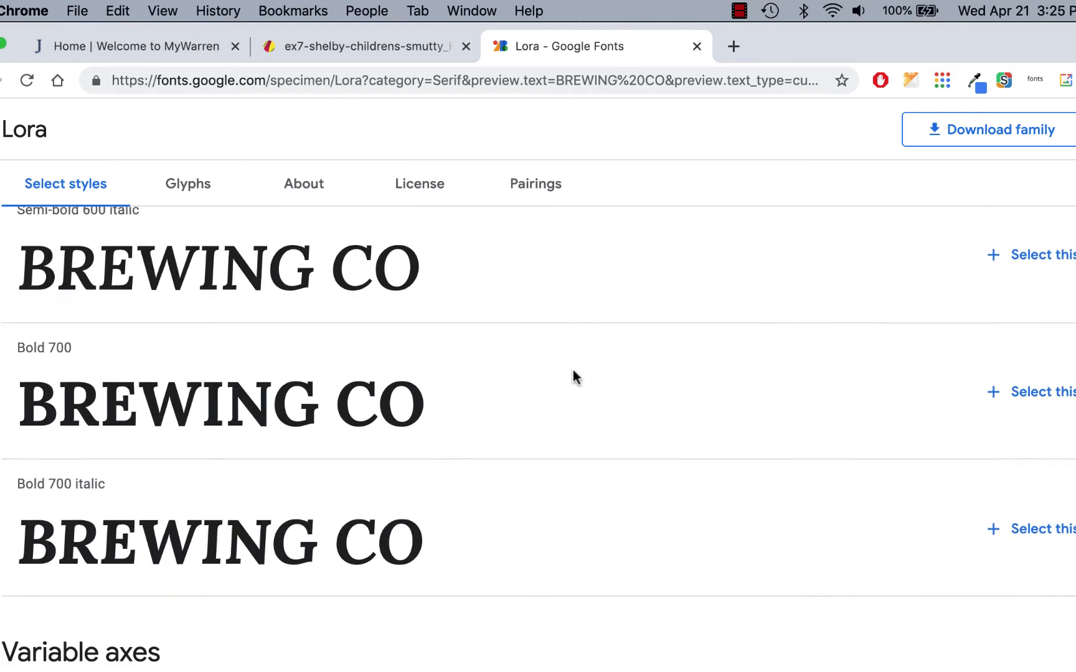
{"action": "scroll", "coordinate": [574, 371], "scroll_direction": "up", "scroll_amount": 1}
{"action": "scroll", "coordinate": [573, 370], "scroll_direction": "up", "scroll_amount": 2}
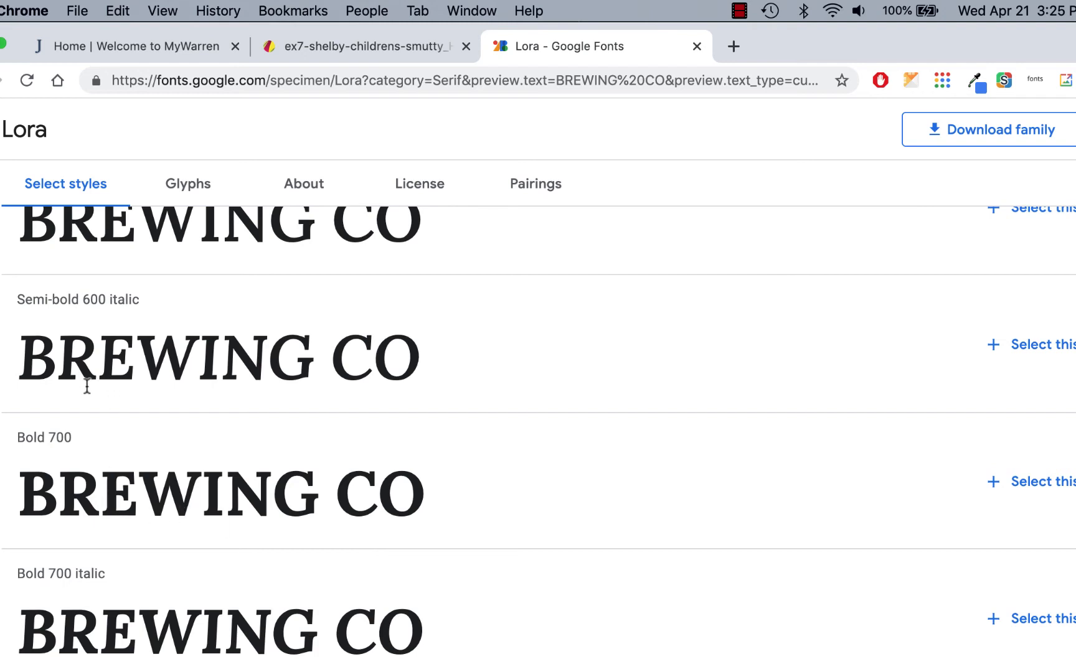
{"action": "scroll", "coordinate": [269, 417], "scroll_direction": "up", "scroll_amount": 3}
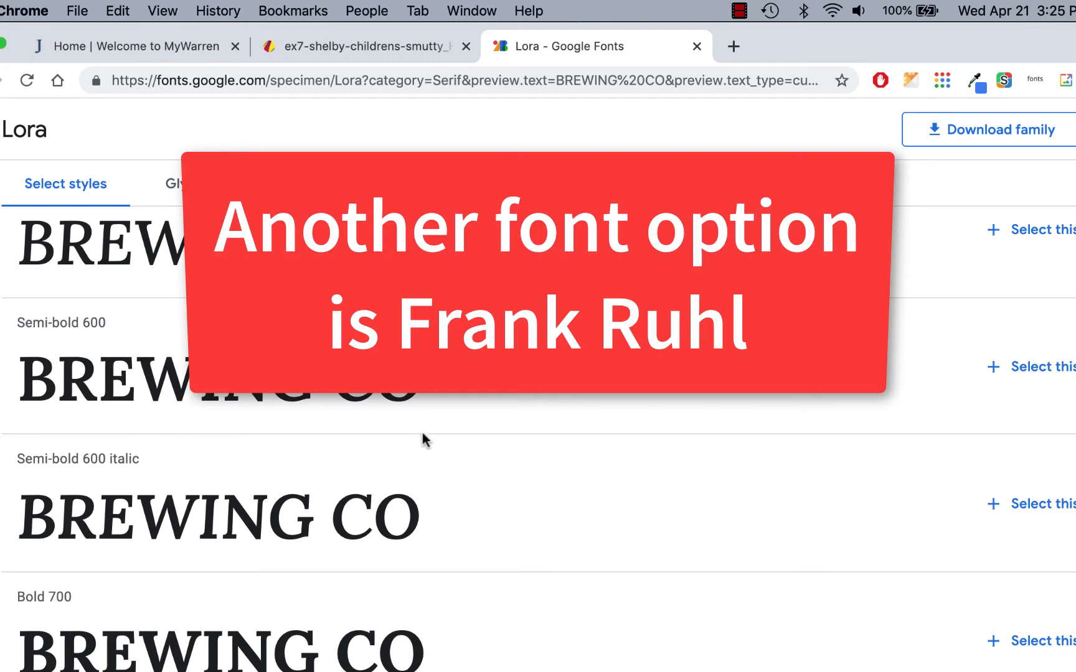
- Return to the design and add a text object reading BREWING CO. over the can's lettering
{"action": "left_click", "coordinate": [398, 44]}
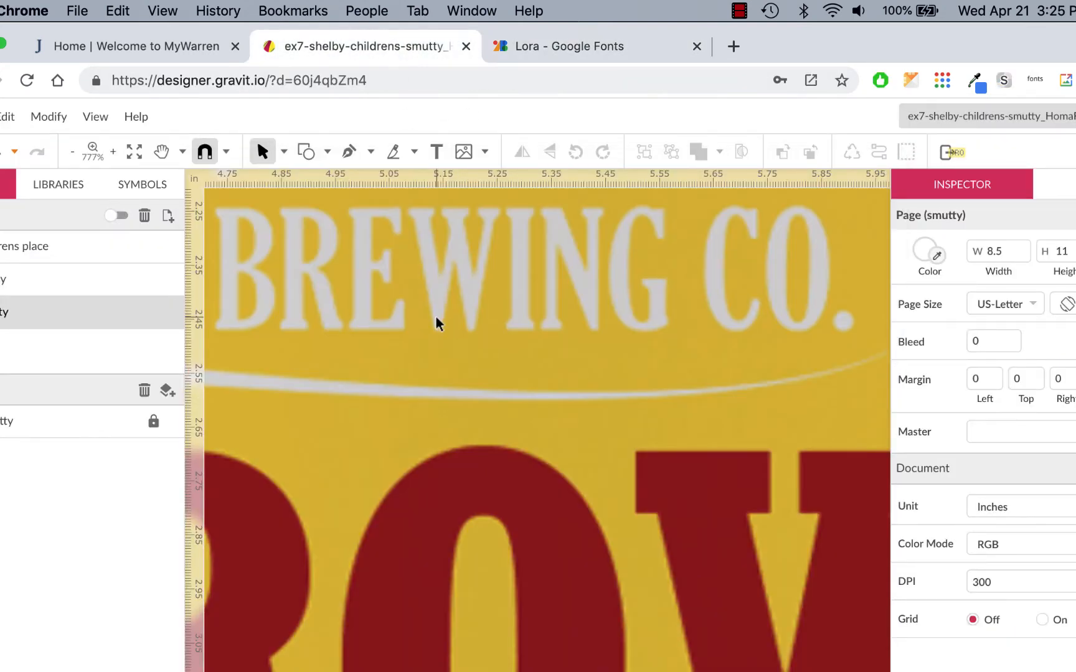
{"action": "key", "text": "super+minus"}
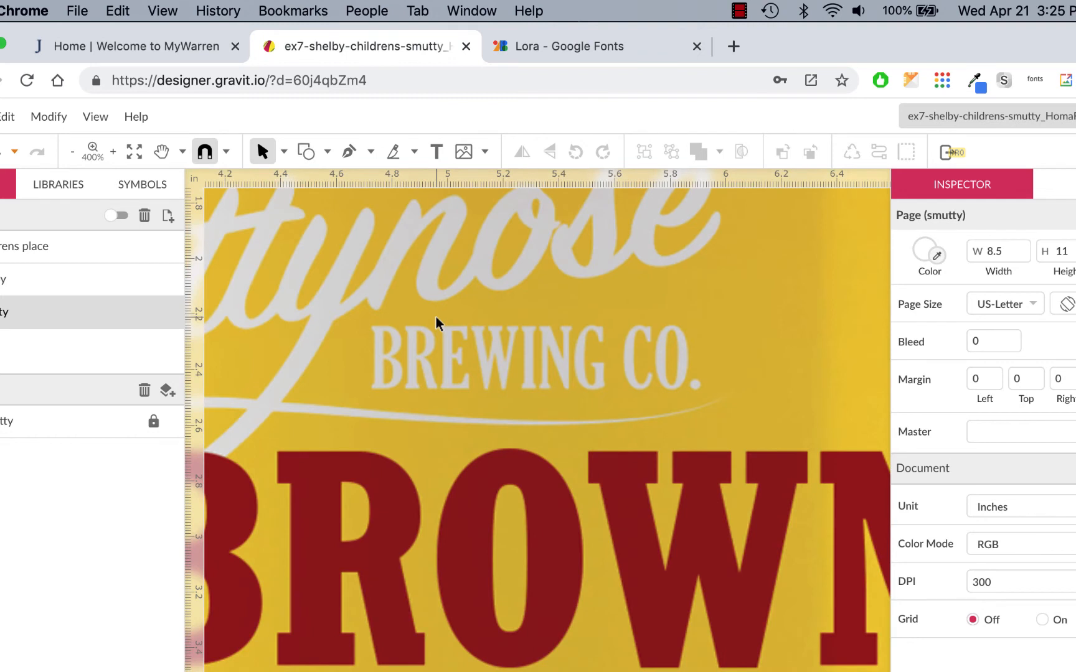
{"action": "left_click", "coordinate": [435, 152]}
{"action": "left_click", "coordinate": [347, 381]}
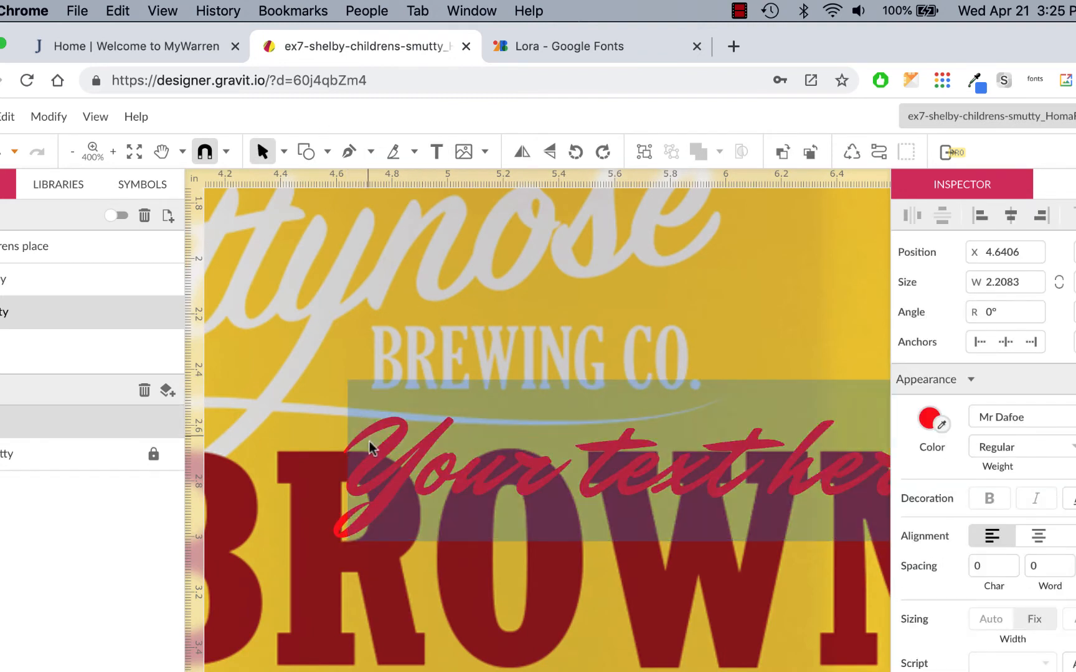
{"action": "type", "text": "BREWING C"}
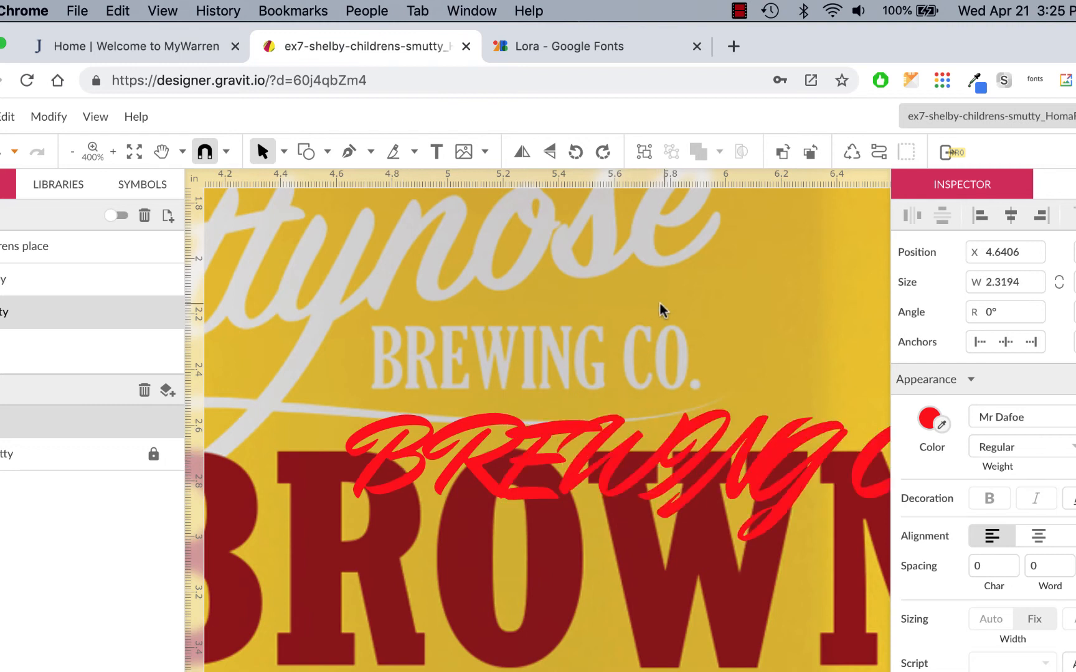
{"action": "key", "text": "Escape"}
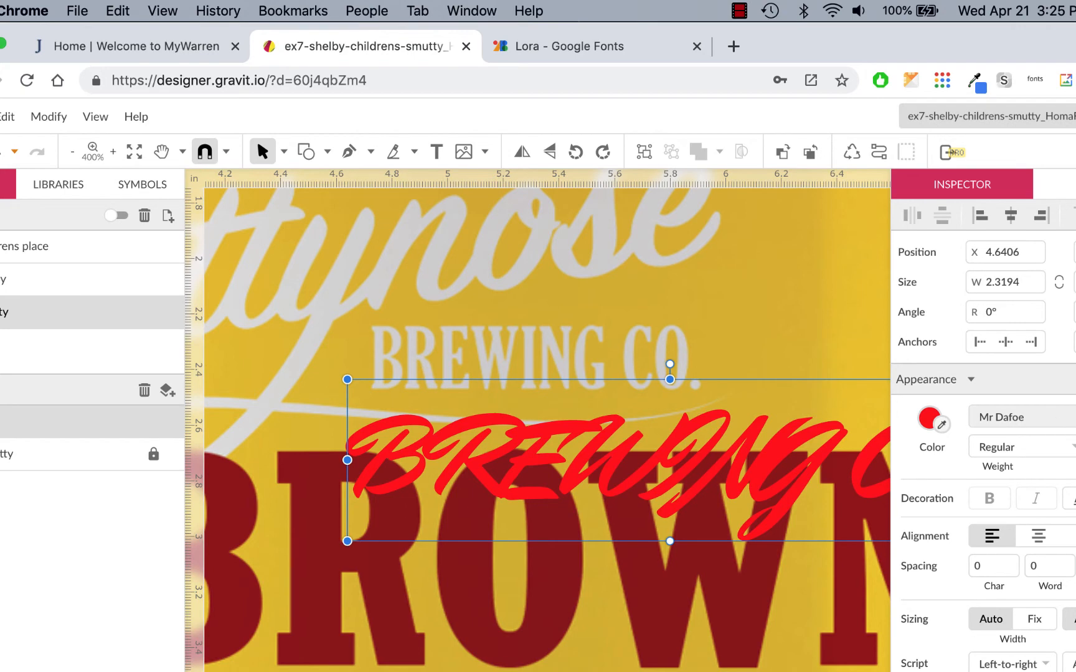
- Set the text object's font to Lora with Semi-Bold weight
{"action": "left_click", "coordinate": [1046, 417]}
{"action": "type", "text": "lora"}
{"action": "key", "text": "Return"}
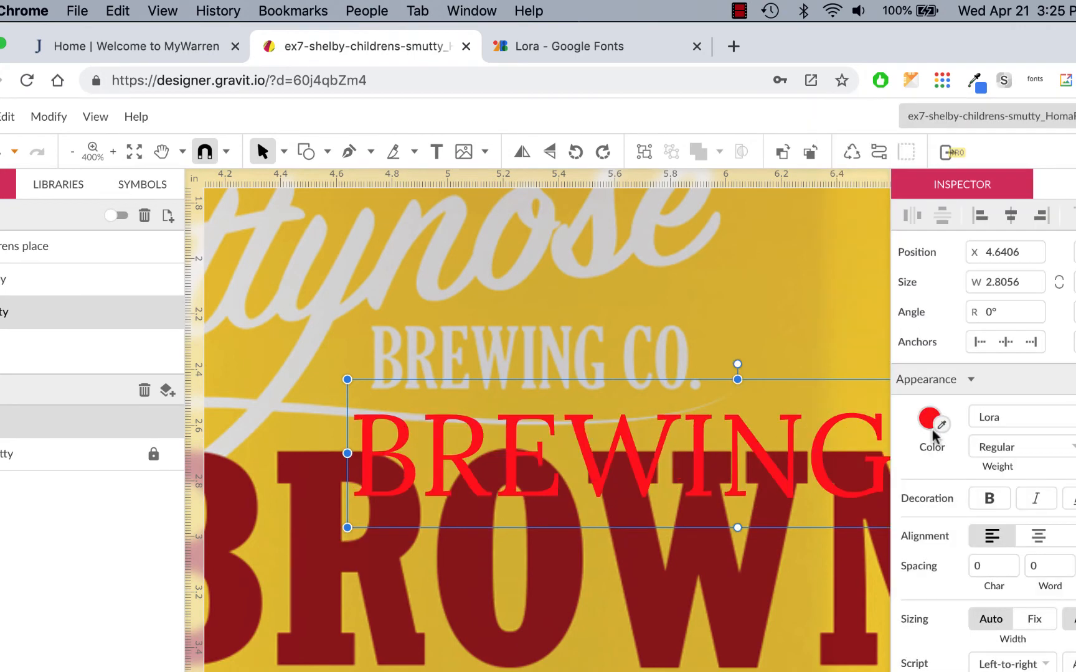
{"action": "left_click", "coordinate": [1069, 447]}
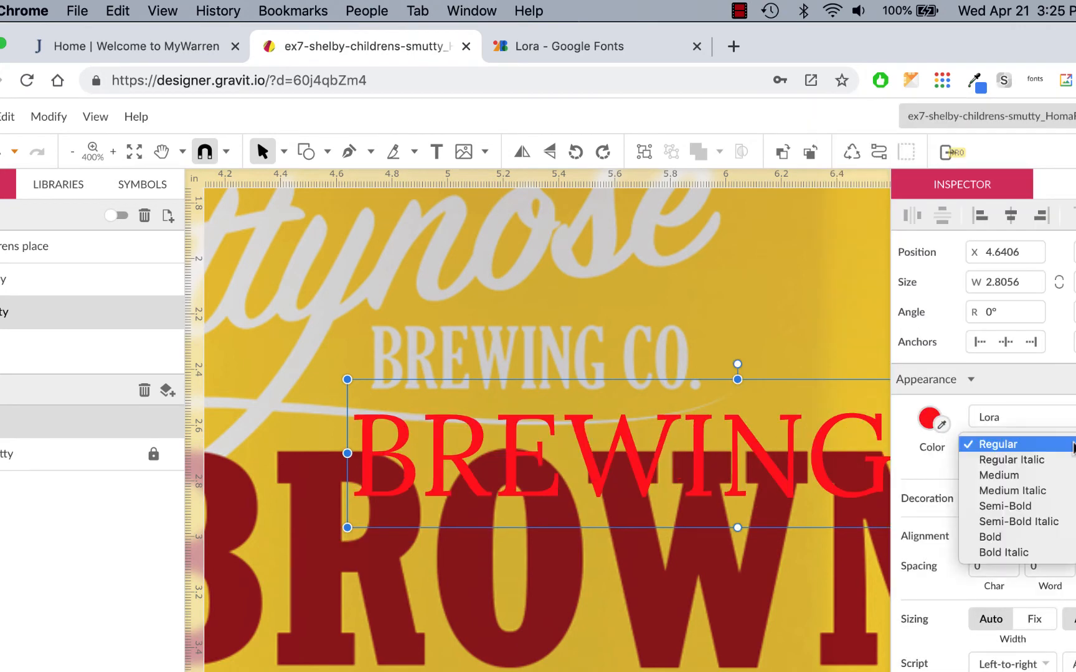
{"action": "left_click", "coordinate": [1058, 506]}
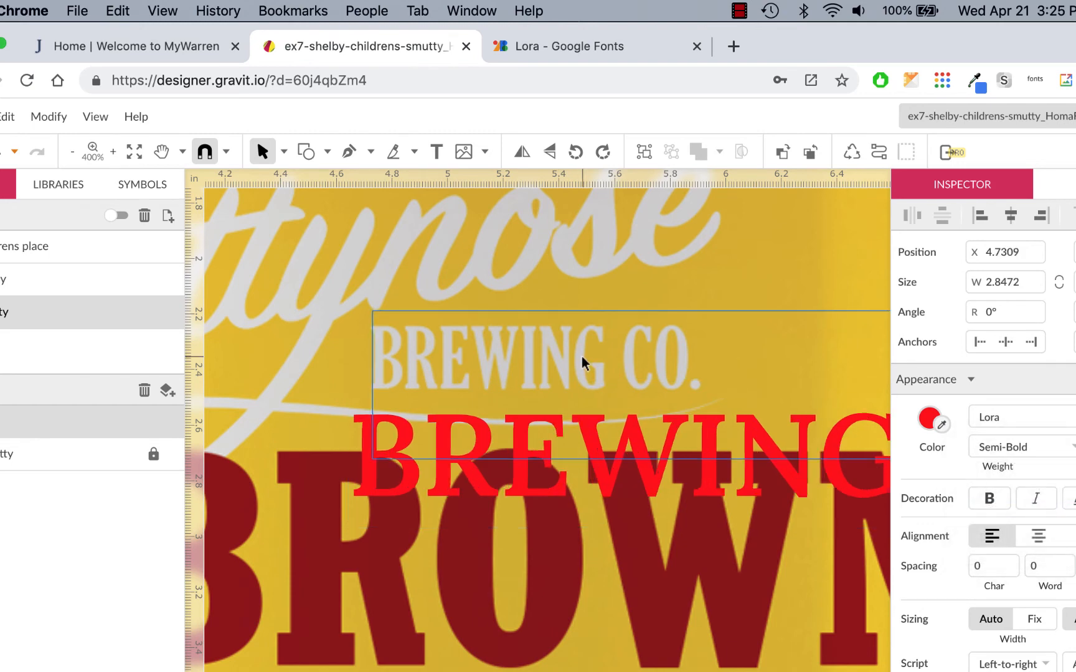
- Nudge the Lora text object slightly to the right over the can's lettering
{"action": "left_click_drag", "start_coordinate": [568, 373], "coordinate": [584, 372]}
{"action": "scroll", "coordinate": [583, 372], "scroll_direction": "right", "scroll_amount": 2}
{"action": "scroll", "coordinate": [584, 372], "scroll_direction": "down", "scroll_amount": 1}
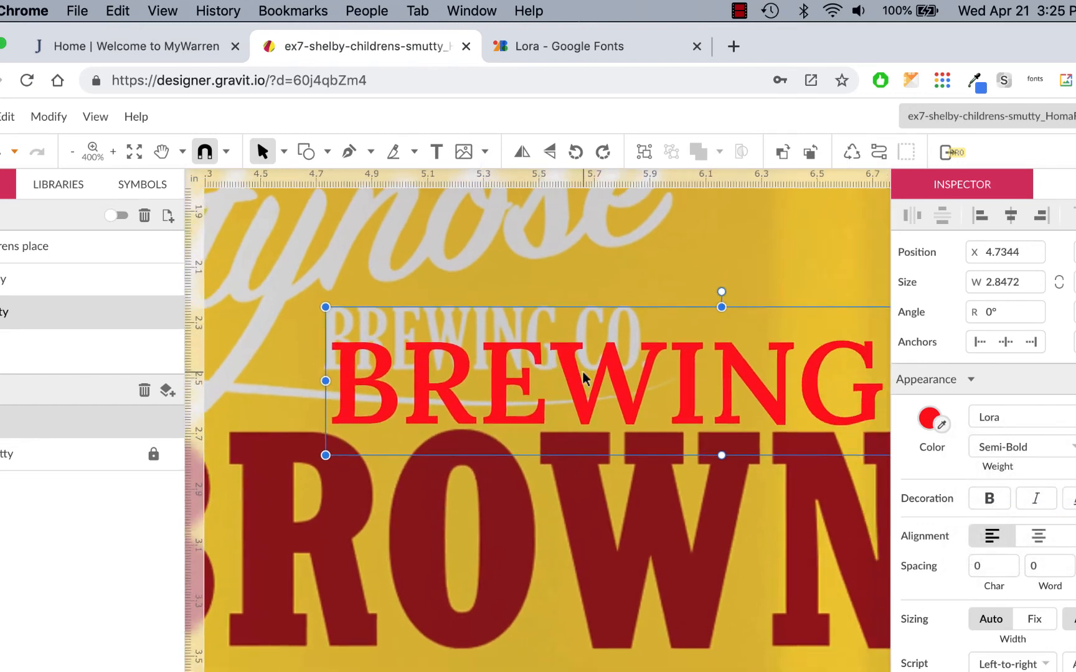
{"action": "scroll", "coordinate": [583, 377], "scroll_direction": "right", "scroll_amount": 1}
{"action": "scroll", "coordinate": [583, 377], "scroll_direction": "down", "scroll_amount": 1}
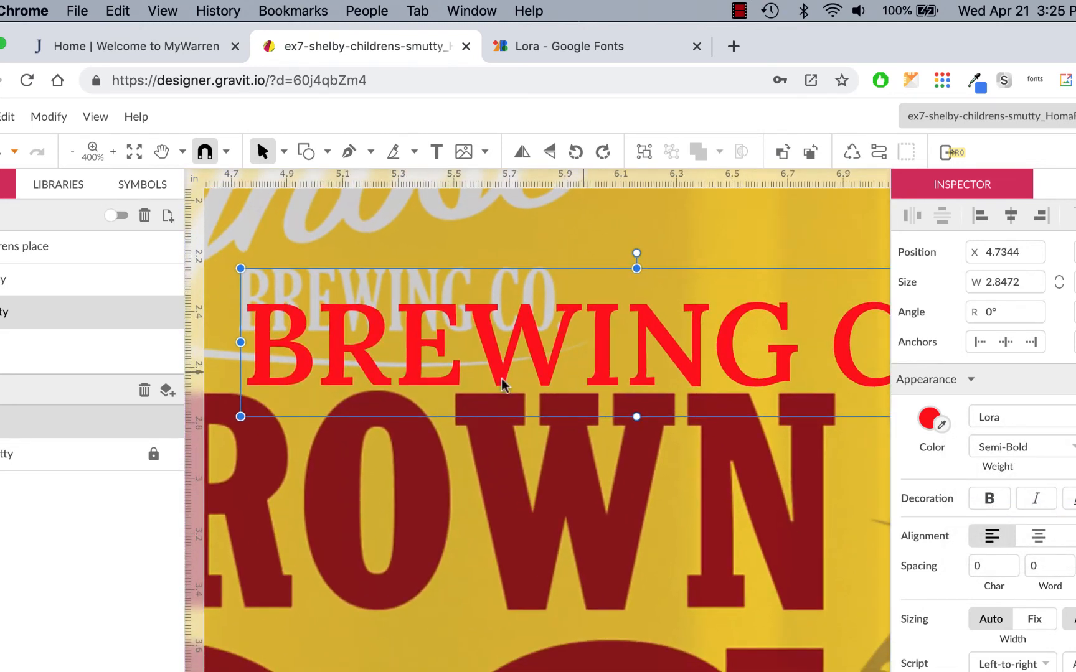
- Hide the Layers panel and move the text object up over the can's BREWING CO. lettering
{"action": "left_click", "coordinate": [99, 115]}
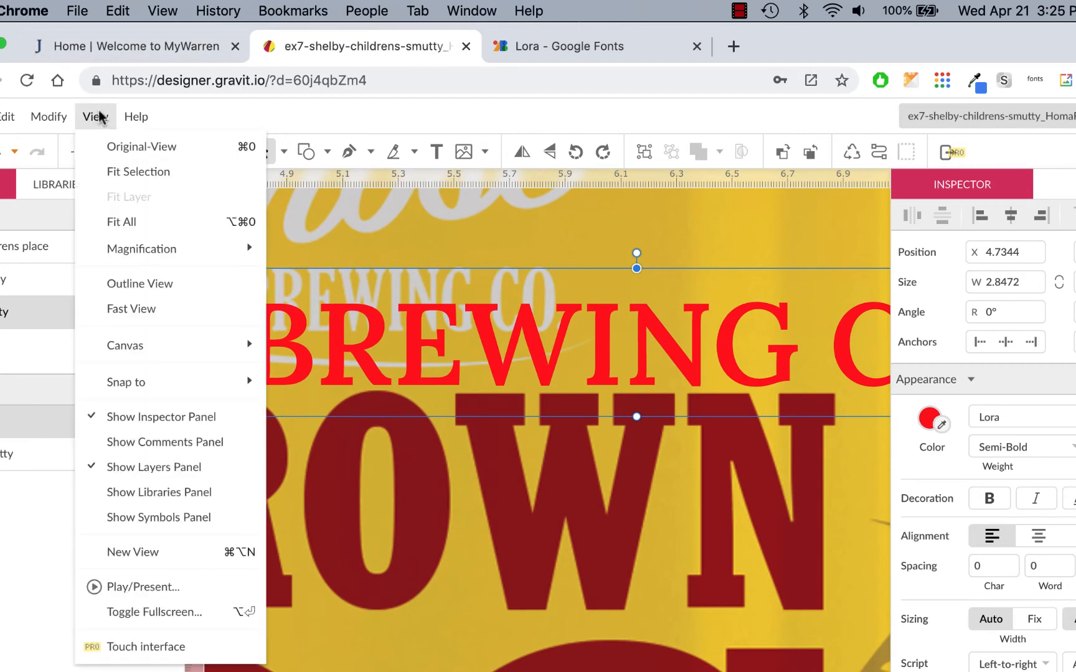
{"action": "left_click", "coordinate": [154, 469]}
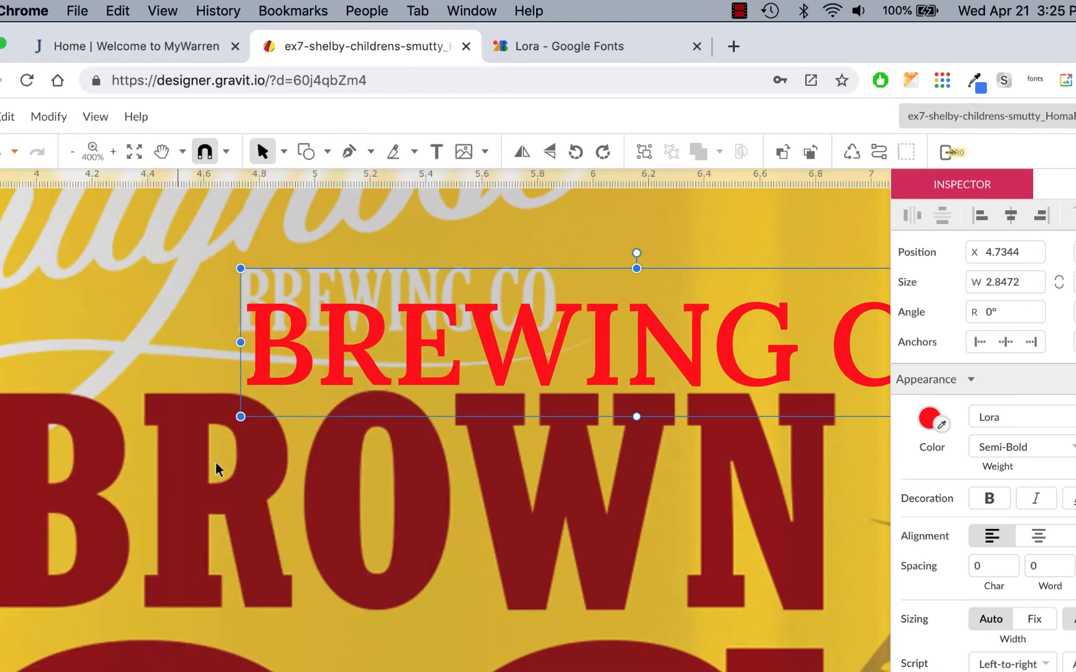
{"action": "scroll", "coordinate": [402, 457], "scroll_direction": "right", "scroll_amount": 5}
{"action": "scroll", "coordinate": [401, 458], "scroll_direction": "down", "scroll_amount": 1}
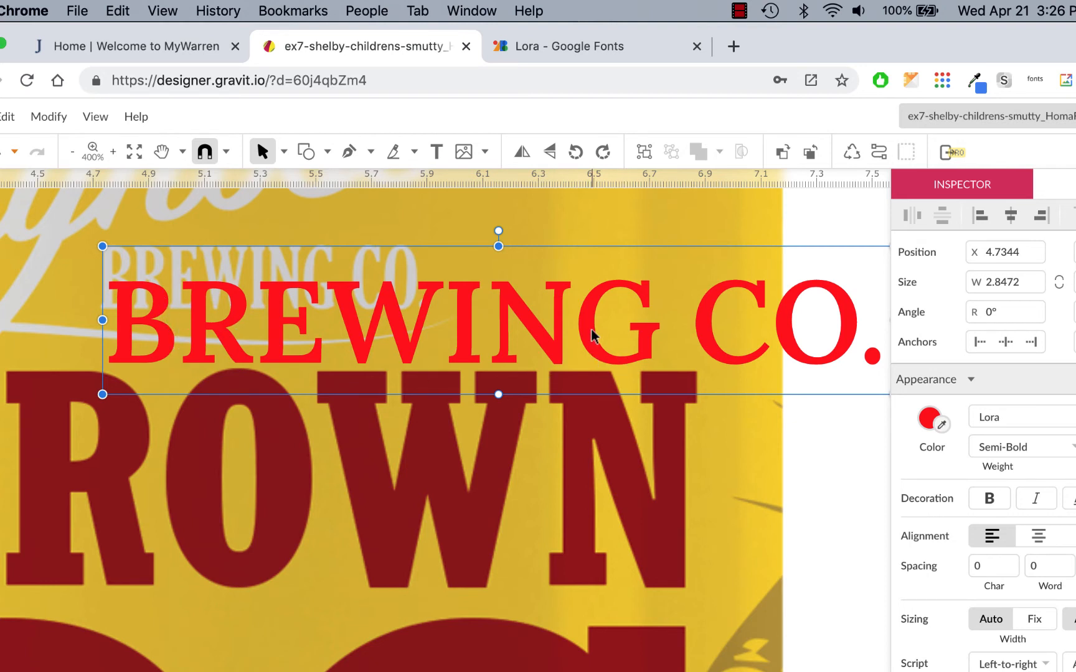
{"action": "left_click_drag", "start_coordinate": [276, 299], "coordinate": [278, 279]}
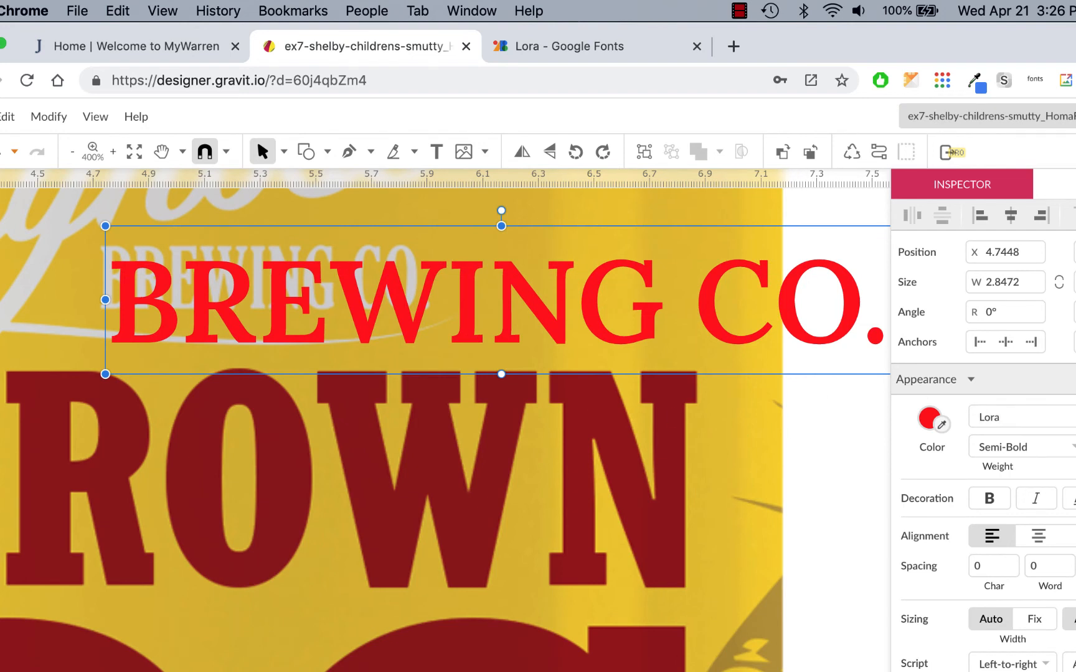
- Undo the last six changes to the text object
{"action": "key", "text": "ctrl+z"}
{"action": "key", "text": "ctrl+z"}
{"action": "key", "text": "ctrl+z"}
{"action": "key", "text": "ctrl+z"}
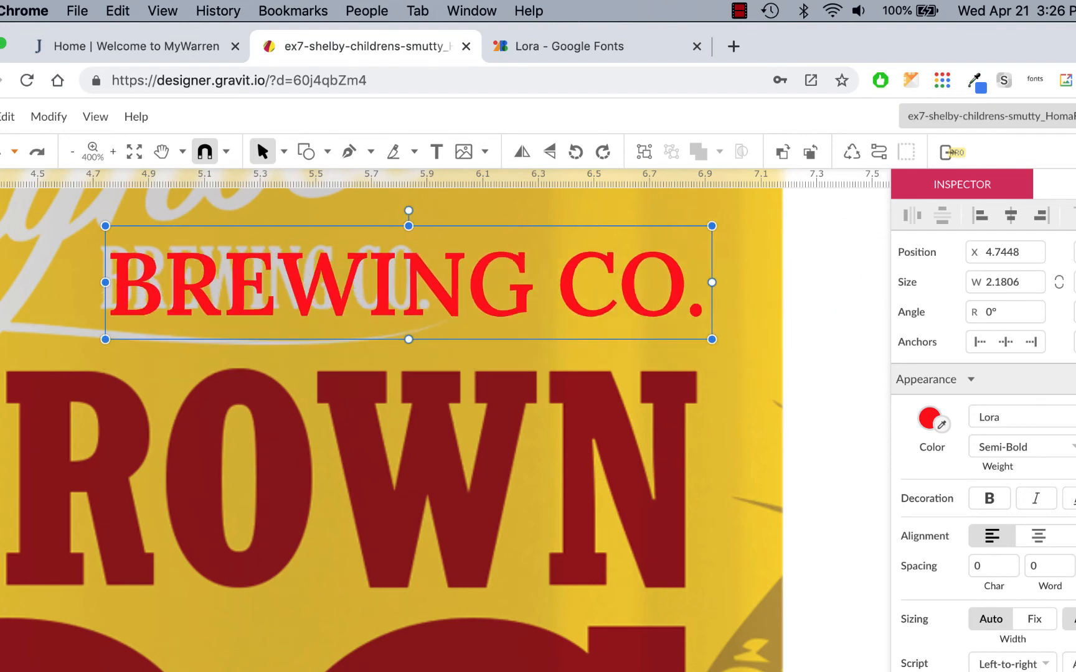
{"action": "key", "text": "ctrl+z"}
{"action": "key", "text": "ctrl+z"}
{"action": "key", "text": "ctrl+z"}
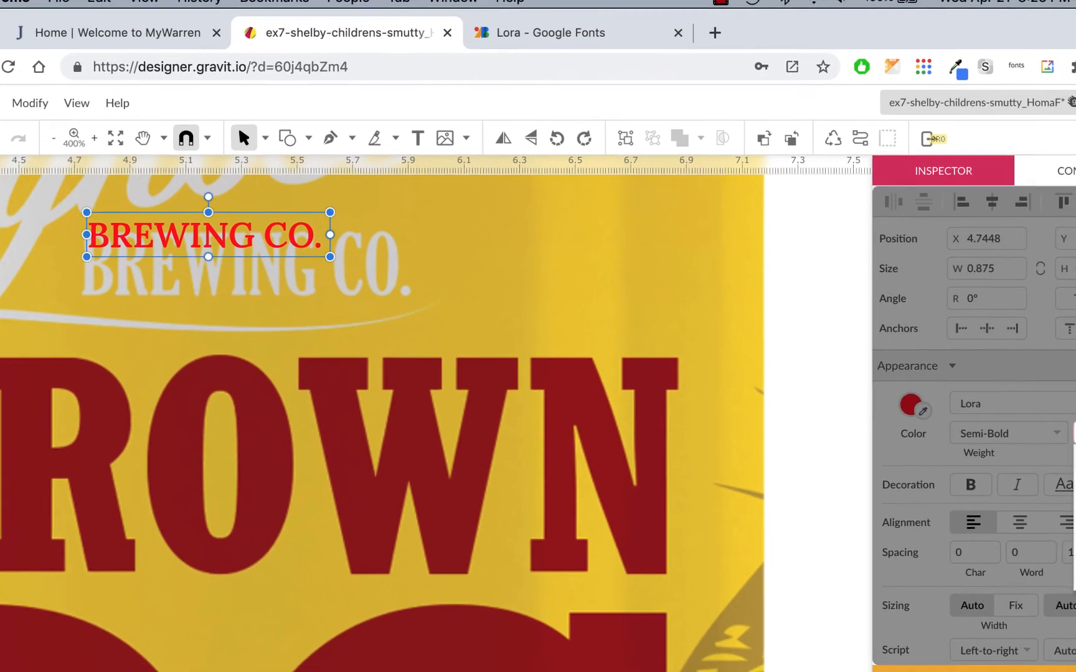
- Set the text object's font size to 24px
{"action": "left_click", "coordinate": [1075, 452]}
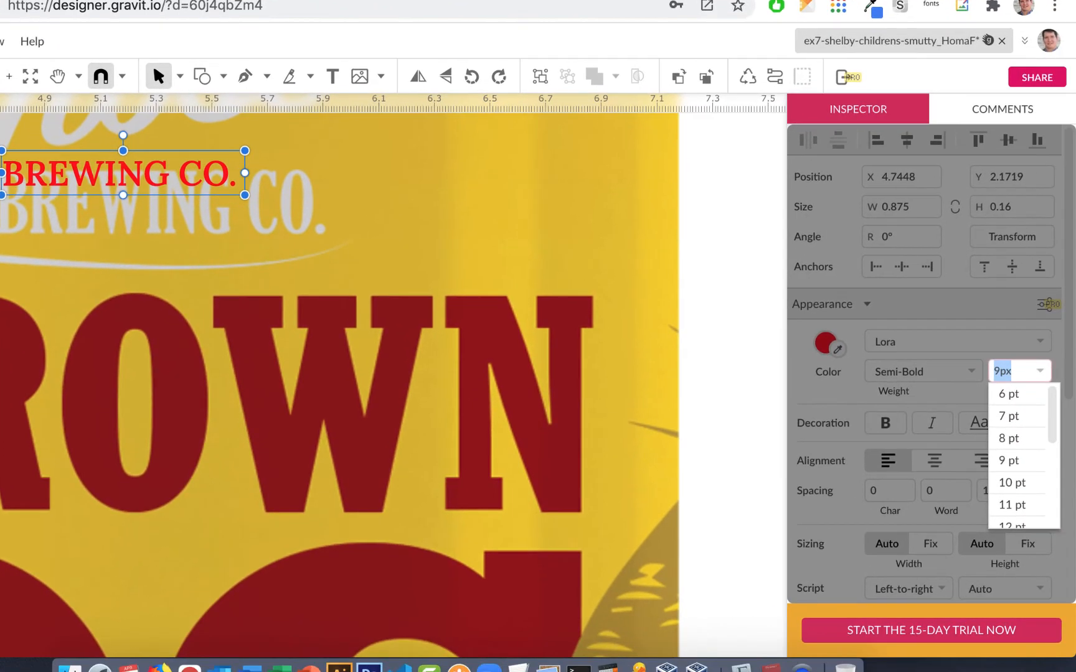
{"action": "type", "text": "24"}
{"action": "key", "text": "Return"}
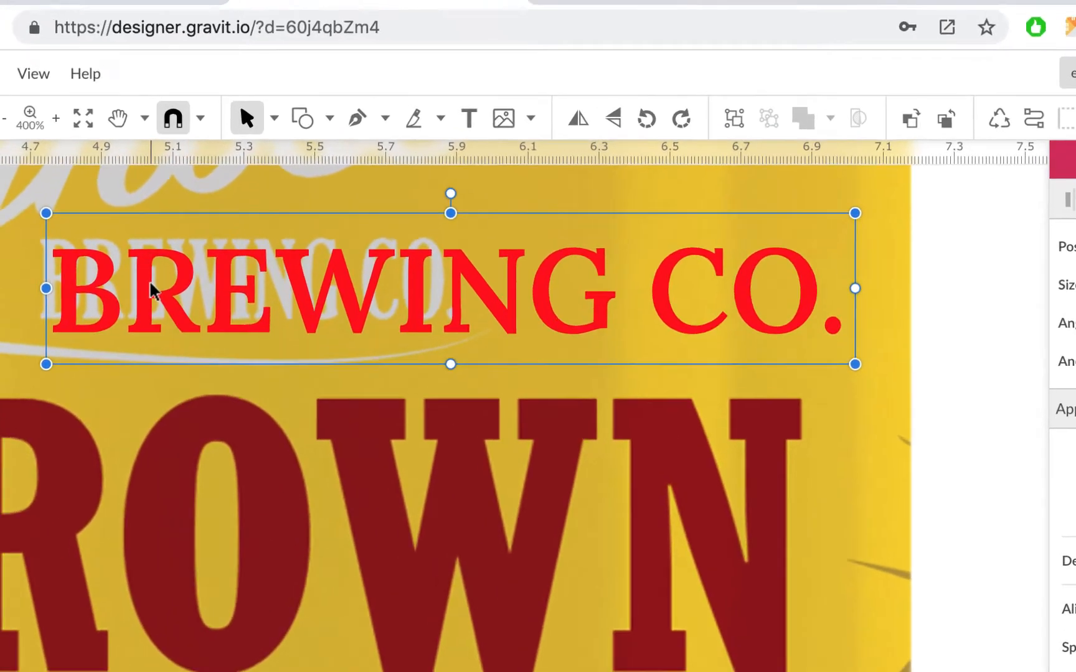
- Align the 24px Lora text object over the can's BREWING CO. lettering, undoing and redoing one move
{"action": "double_click", "coordinate": [85, 210]}
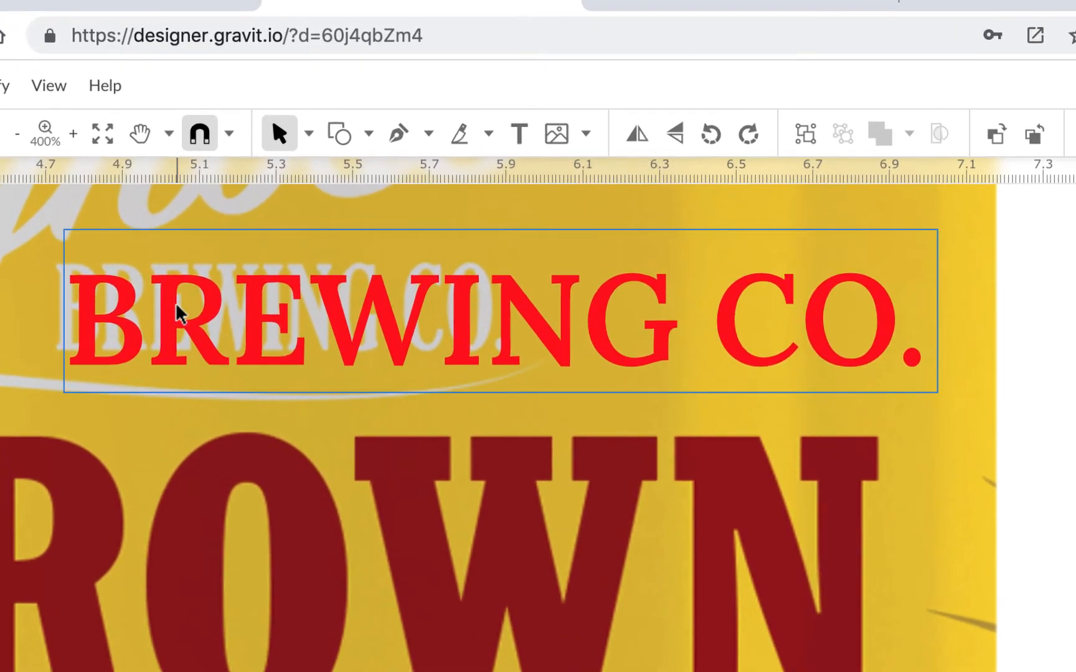
{"action": "left_click_drag", "start_coordinate": [175, 304], "coordinate": [169, 300]}
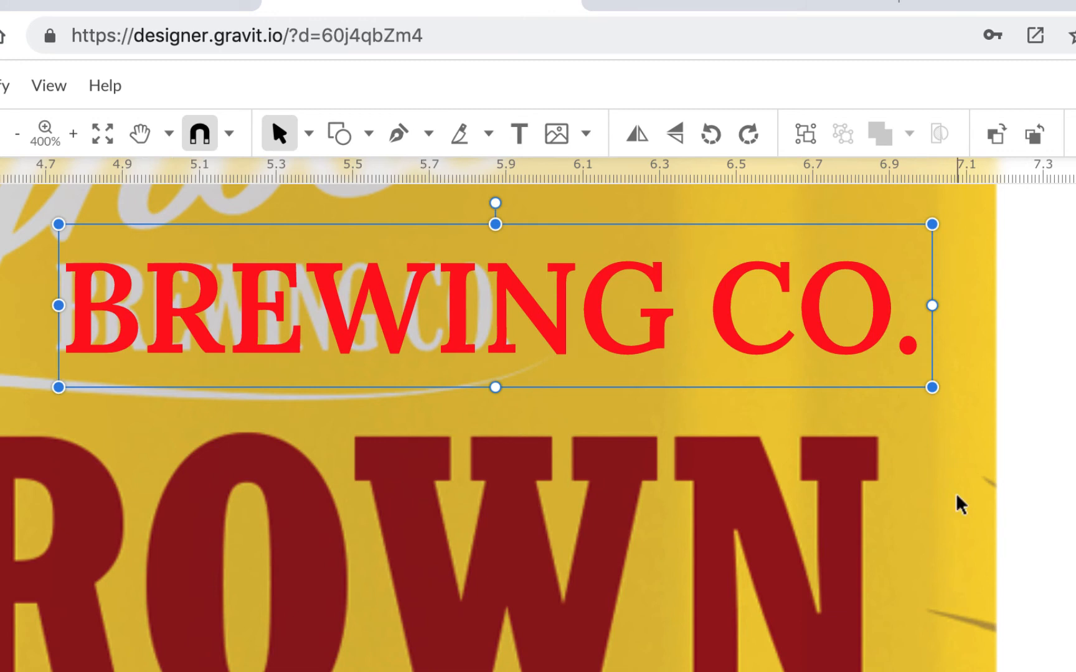
{"action": "key", "text": "ctrl+z"}
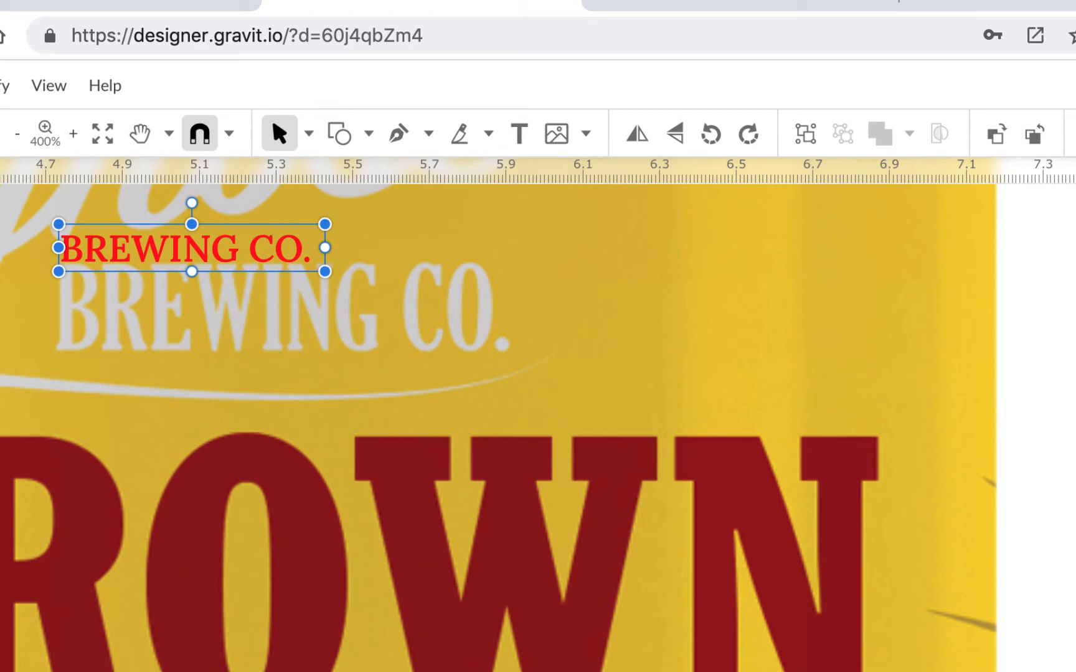
{"action": "key", "text": "ctrl+shift+z"}
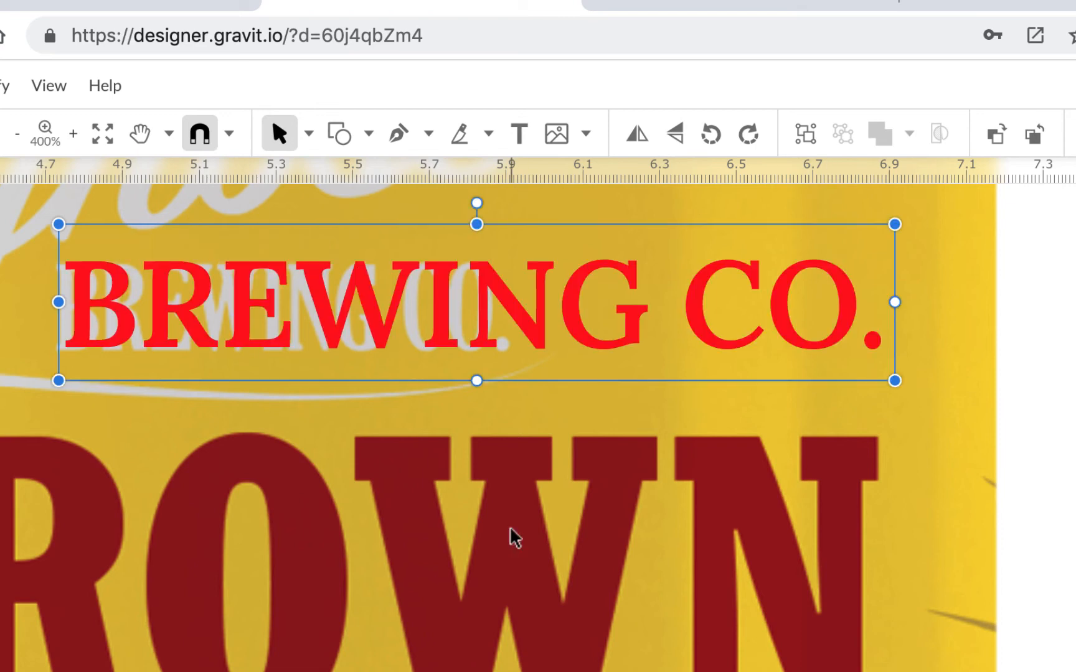
{"action": "left_click_drag", "start_coordinate": [246, 377], "coordinate": [244, 376]}
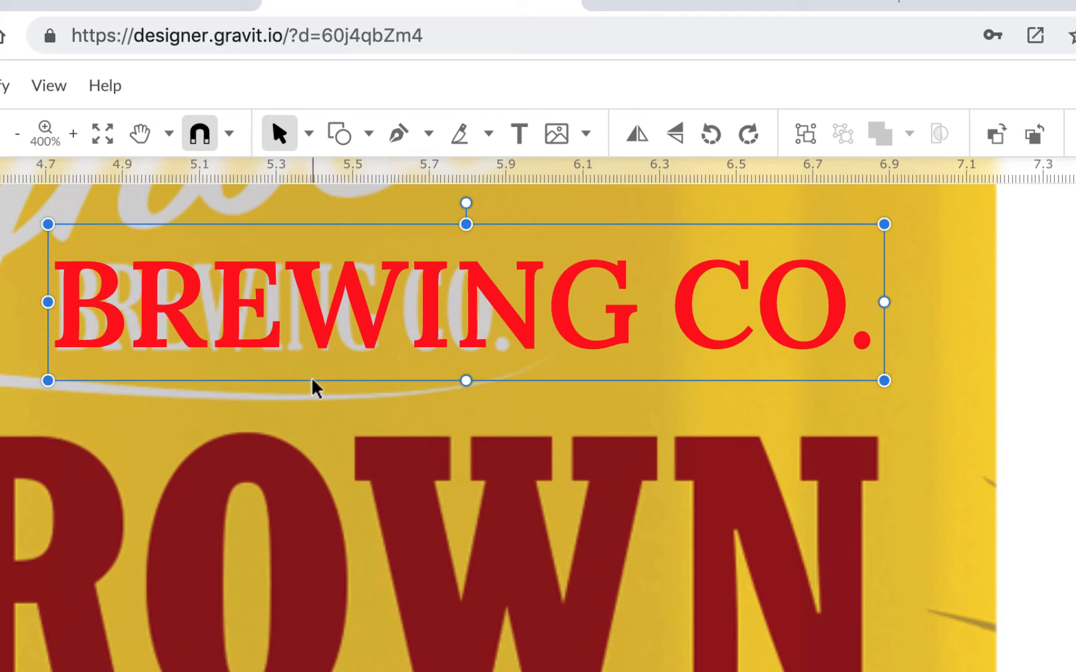
- Tighten the text object's character spacing to a negative value
{"action": "left_click_drag", "start_coordinate": [307, 359], "coordinate": [353, 321]}
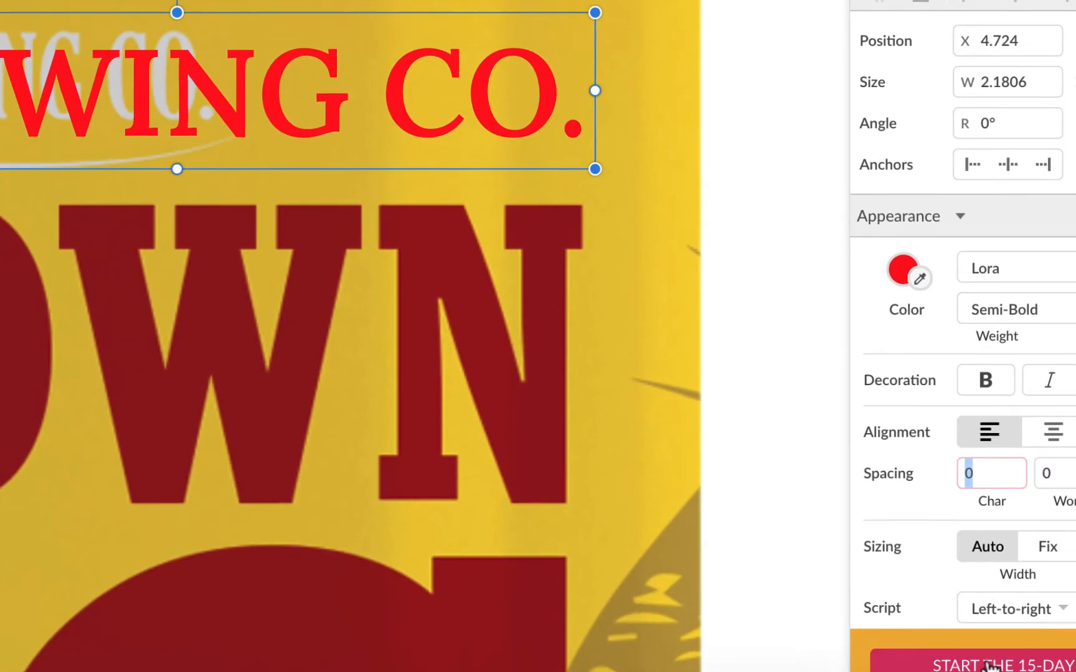
{"action": "type", "text": "-.02"}
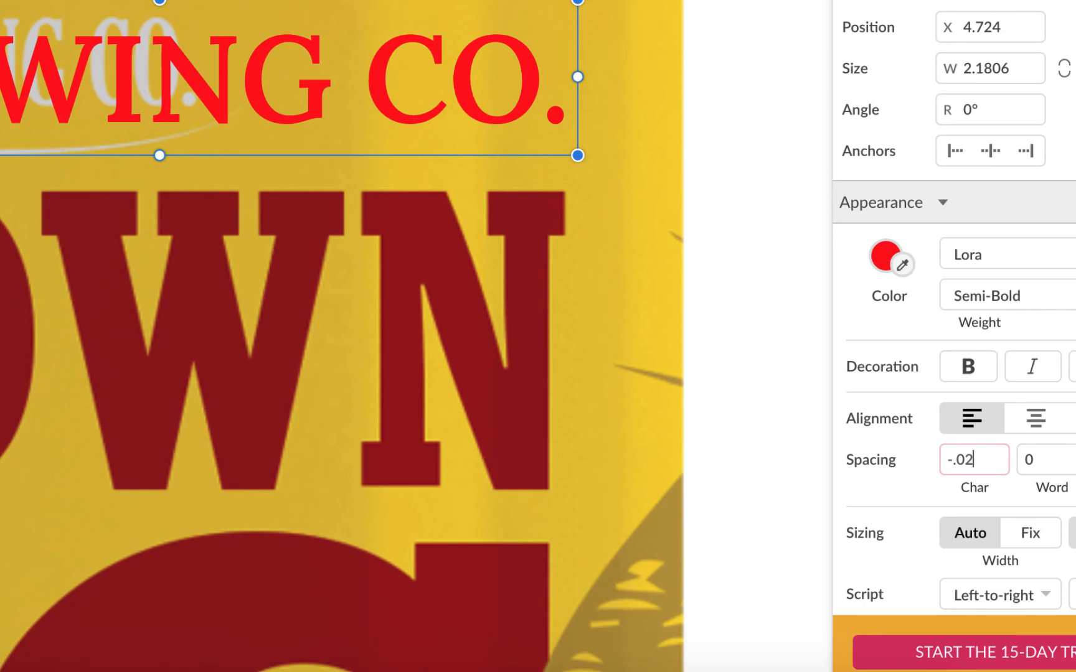
{"action": "key", "text": "Return"}
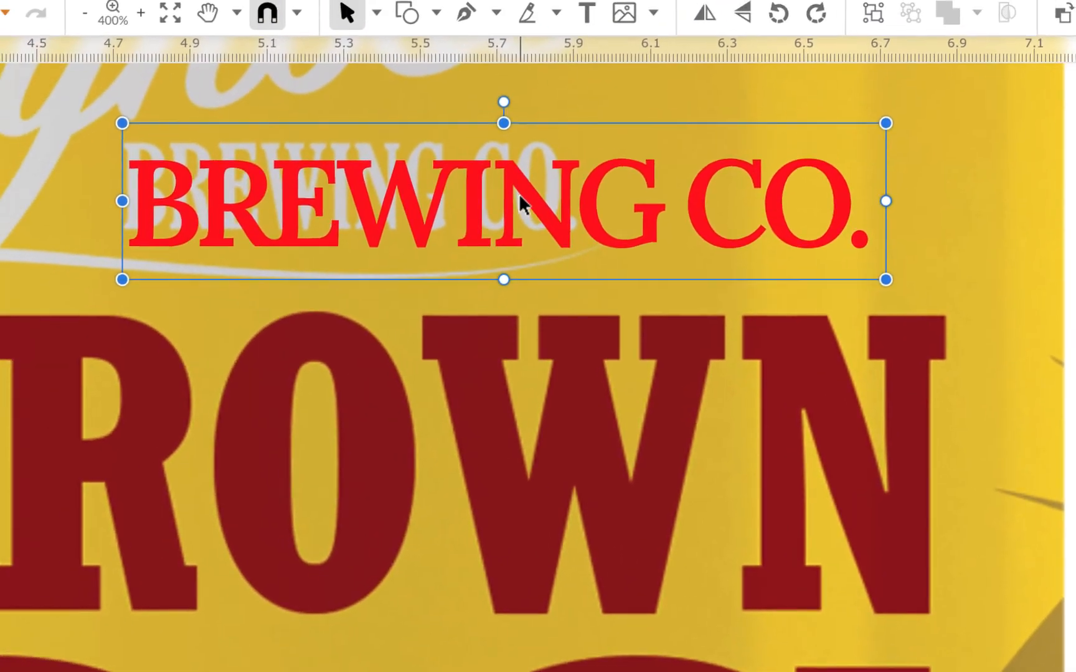
- Stretch and then condense the text object horizontally to match the narrow BREWING CO. lettering on the can
{"action": "left_click_drag", "start_coordinate": [137, 67], "coordinate": [140, 108]}
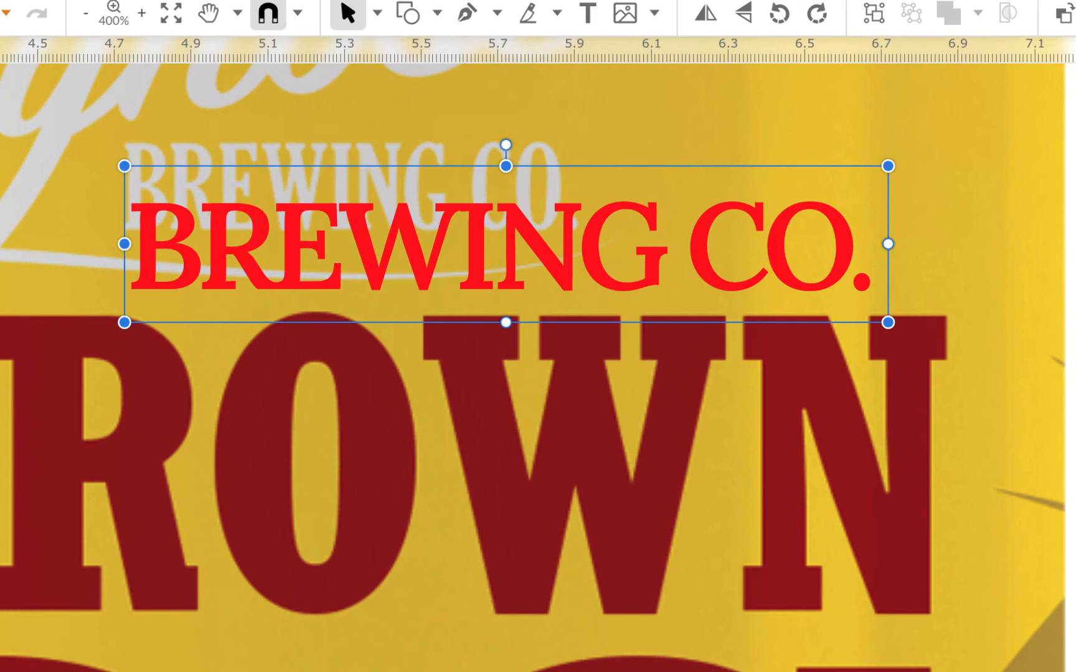
{"action": "left_click_drag", "start_coordinate": [888, 243], "coordinate": [922, 244]}
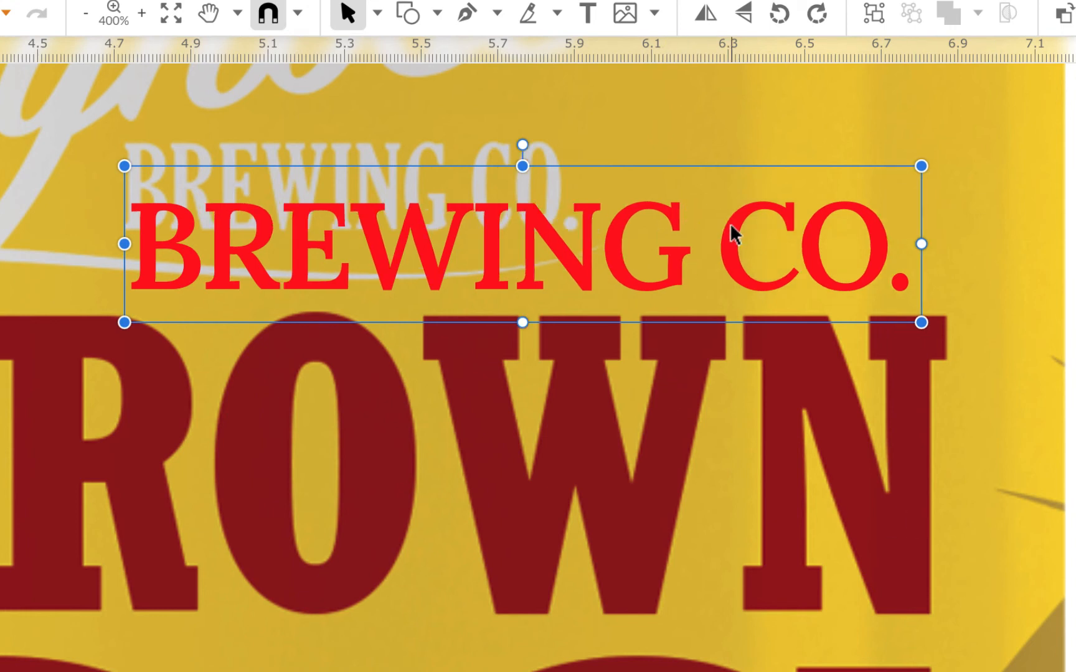
{"action": "left_click_drag", "start_coordinate": [731, 224], "coordinate": [726, 174]}
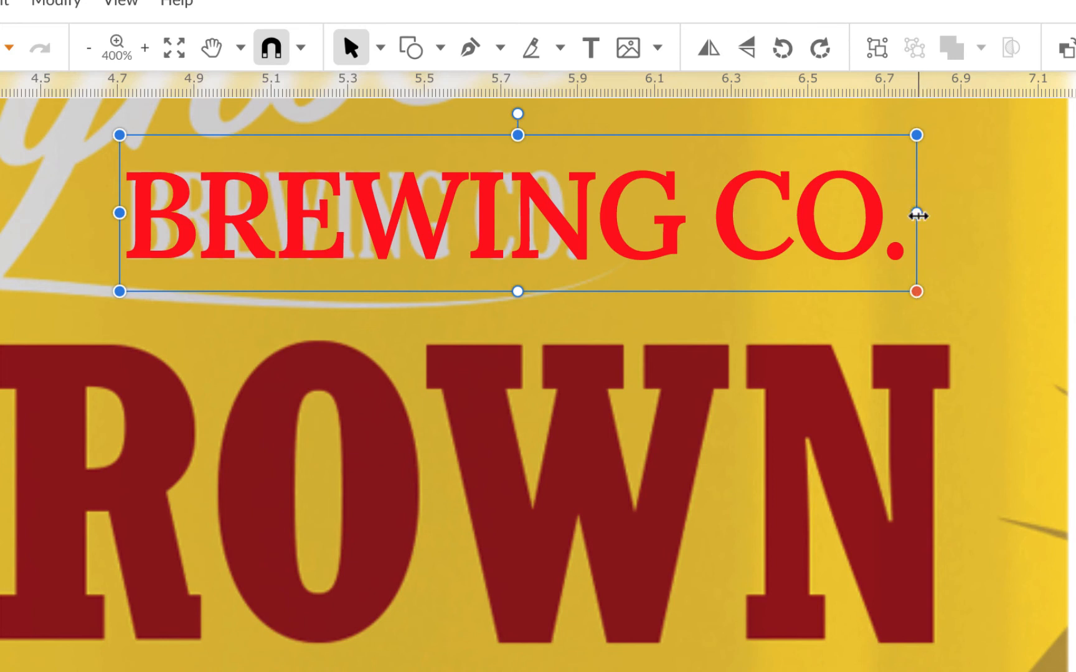
{"action": "left_click_drag", "start_coordinate": [917, 214], "coordinate": [589, 213]}
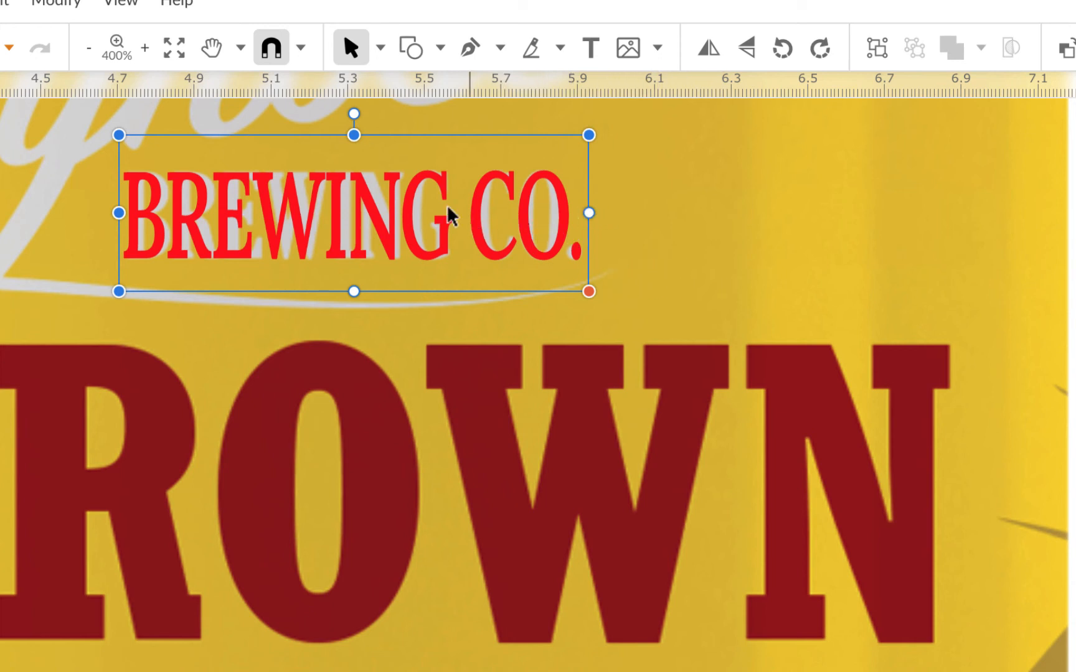
- Reposition the condensed text object over the can's BREWING CO. lettering, trimming its width slightly, then deselect and reselect it
{"action": "left_click_drag", "start_coordinate": [440, 187], "coordinate": [440, 273]}
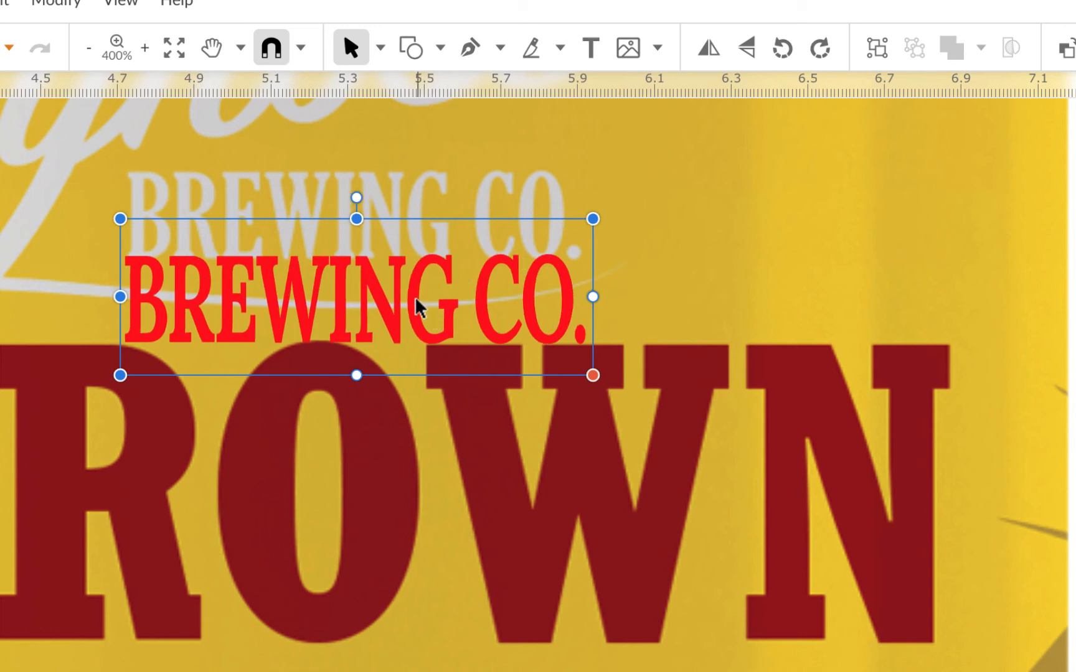
{"action": "left_click_drag", "start_coordinate": [416, 292], "coordinate": [593, 232]}
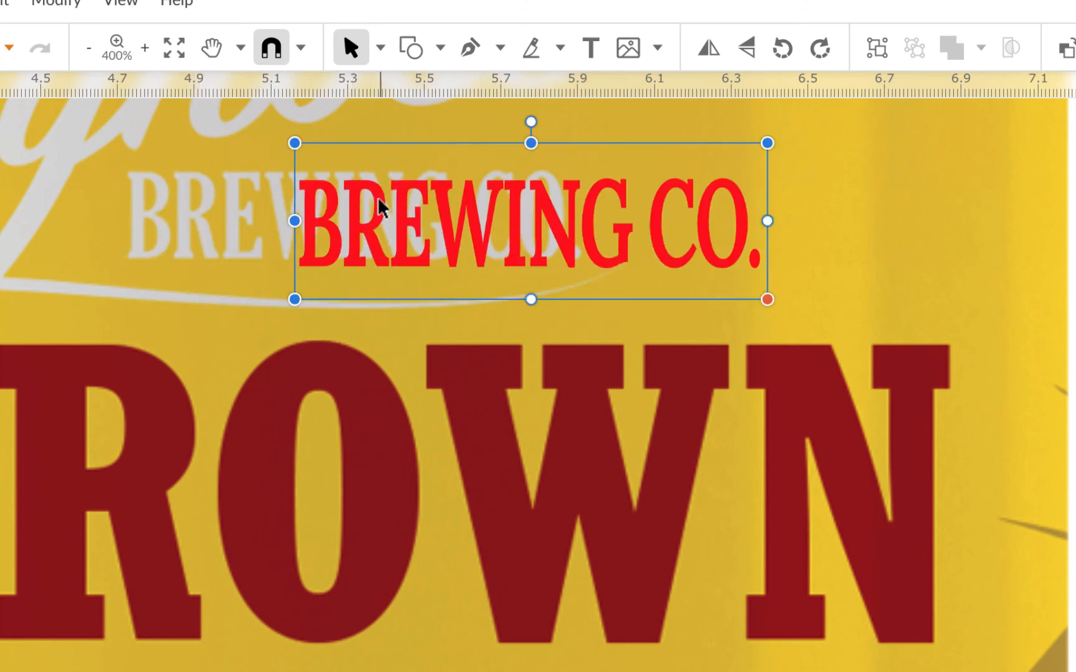
{"action": "left_click_drag", "start_coordinate": [358, 200], "coordinate": [204, 198]}
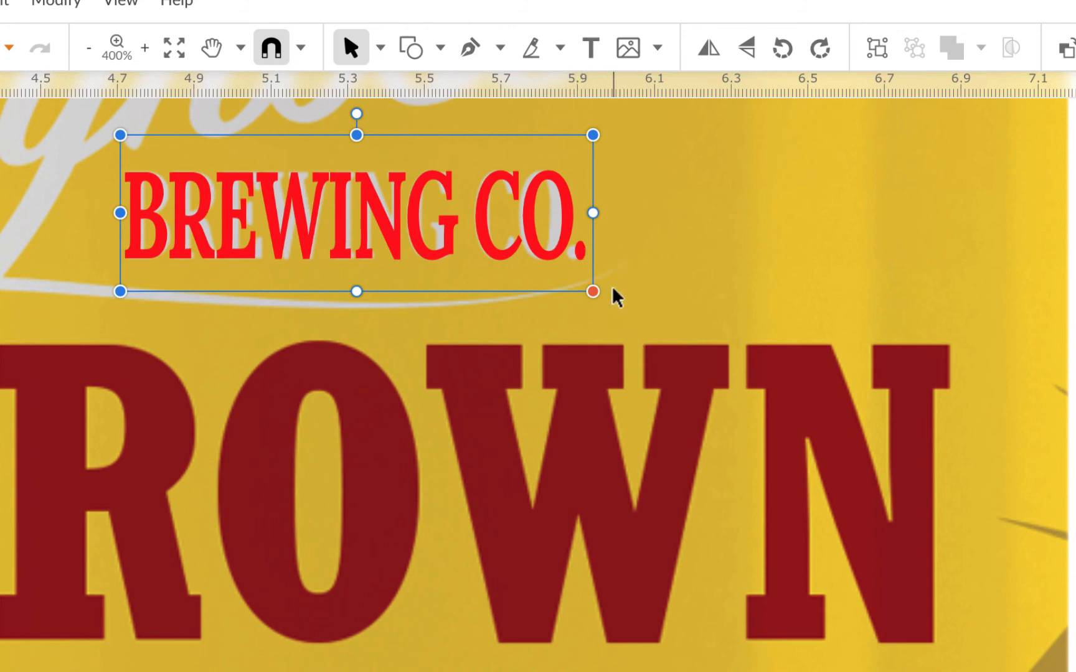
{"action": "left_click_drag", "start_coordinate": [593, 213], "coordinate": [586, 214]}
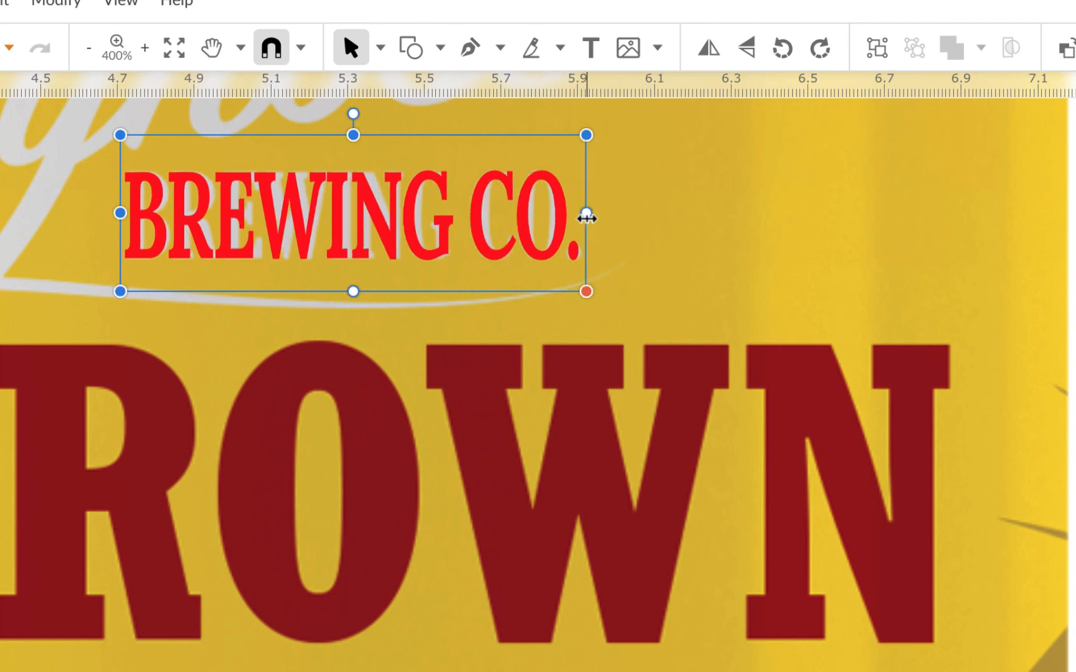
{"action": "left_click", "coordinate": [697, 243]}
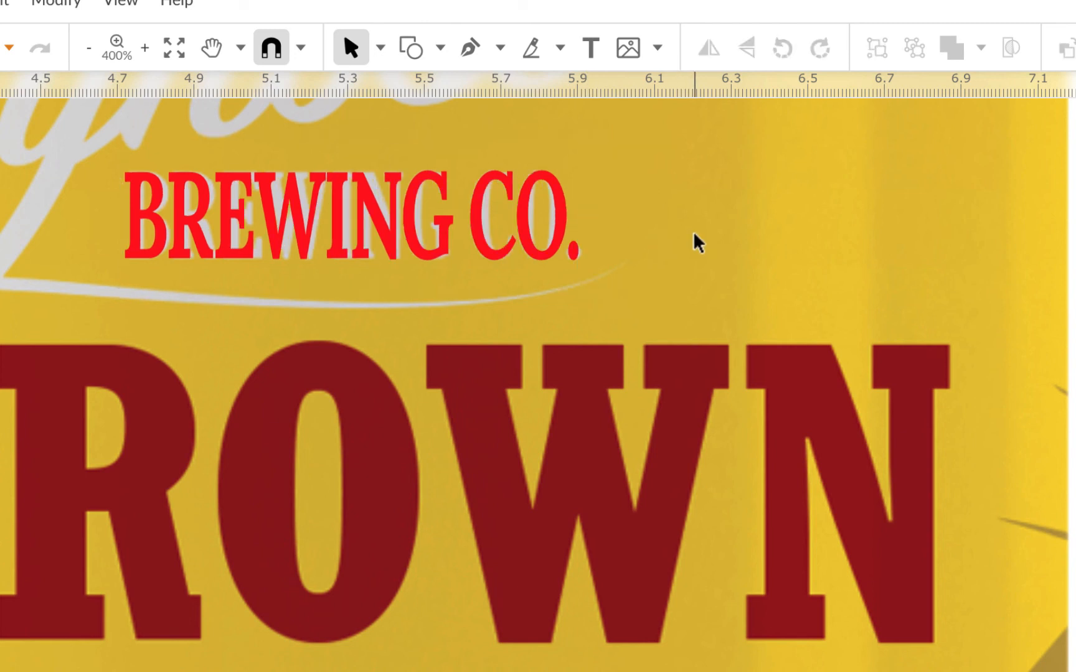
{"action": "left_click", "coordinate": [439, 212]}
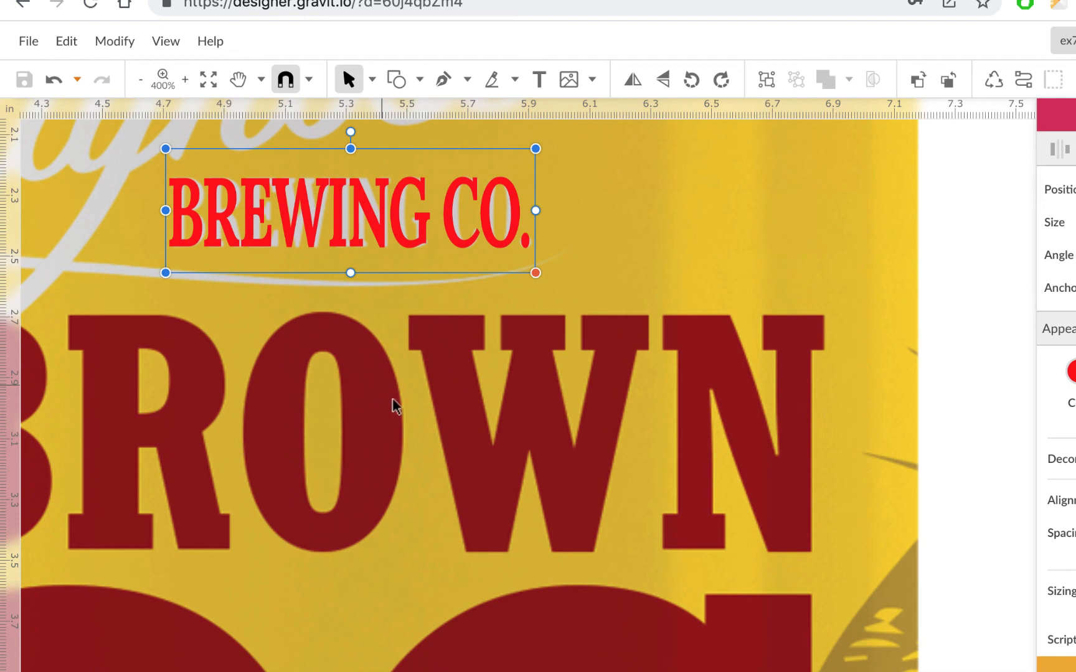
- Zoom out to compare the red BREWING CO. text with the whole can label
{"action": "scroll", "coordinate": [591, 436], "scroll_direction": "left", "scroll_amount": 6}
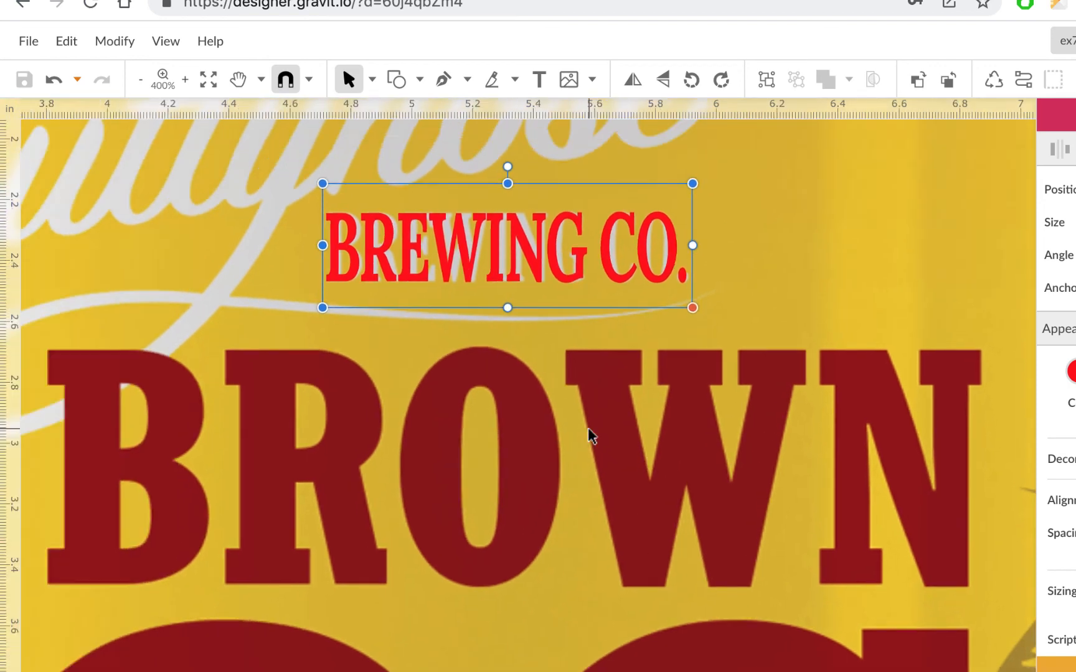
{"action": "scroll", "coordinate": [591, 436], "scroll_direction": "down", "scroll_amount": 3}
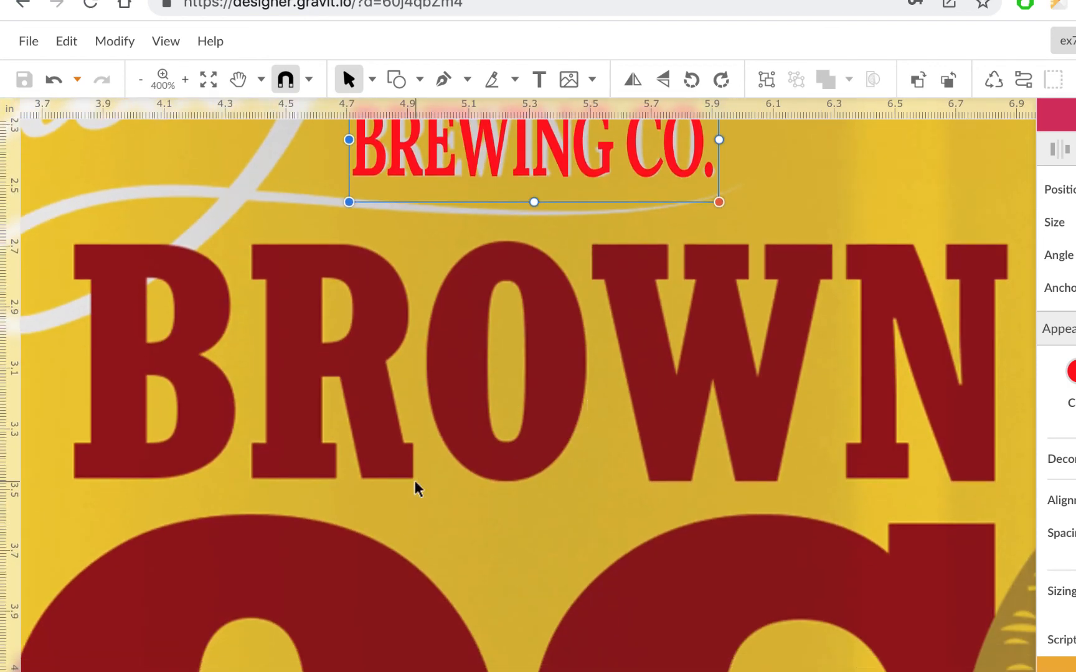
{"action": "scroll", "coordinate": [416, 487], "scroll_direction": "down", "scroll_amount": 2}
{"action": "scroll", "coordinate": [415, 487], "scroll_direction": "down", "scroll_amount": 3}
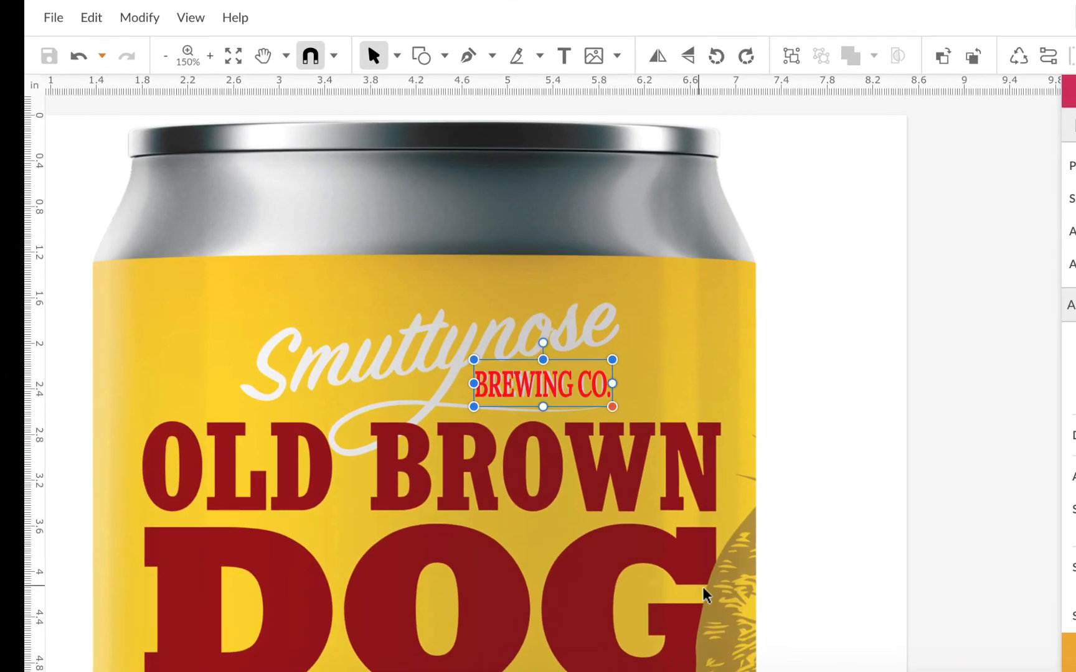
{"action": "scroll", "coordinate": [475, 471], "scroll_direction": "down", "scroll_amount": 2}
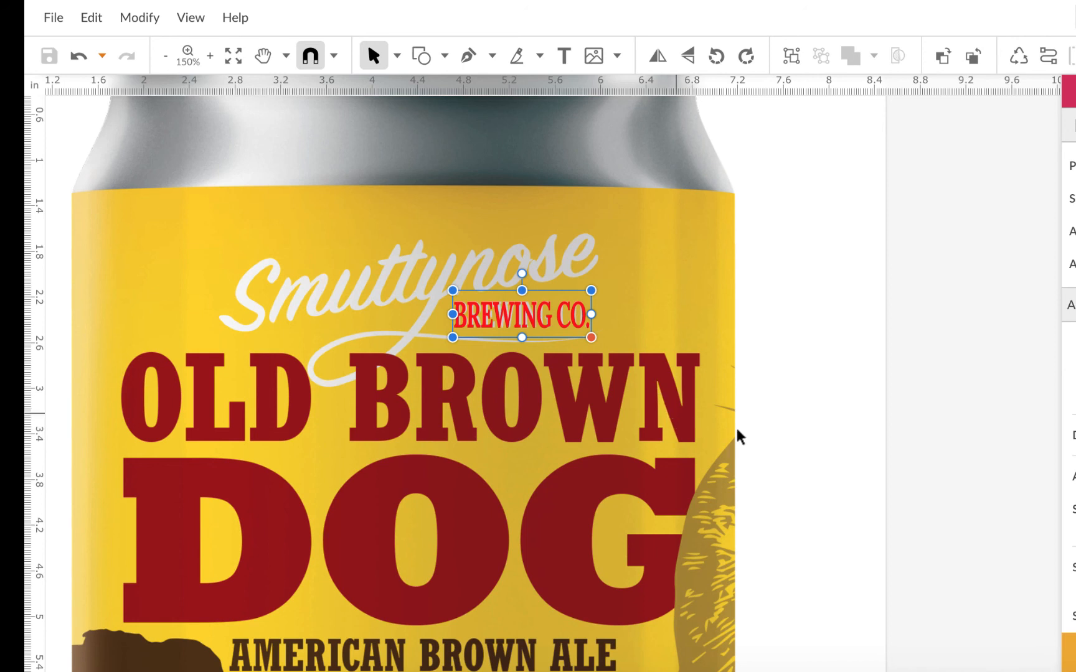
{"action": "scroll", "coordinate": [627, 421], "scroll_direction": "down", "scroll_amount": 1}
{"action": "scroll", "coordinate": [627, 422], "scroll_direction": "down", "scroll_amount": 5}
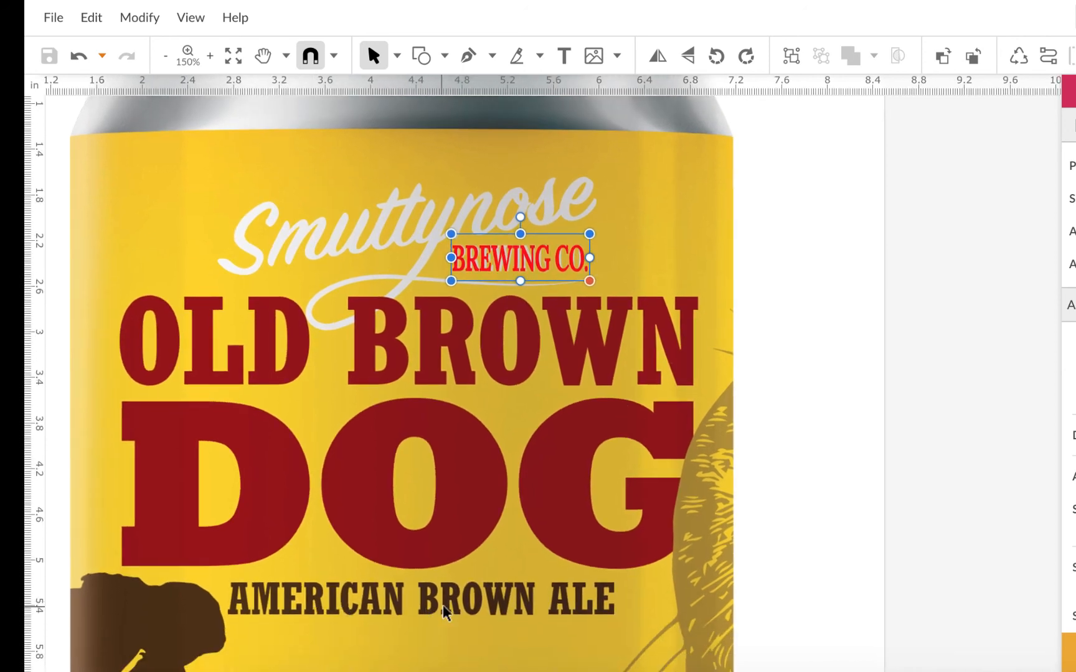